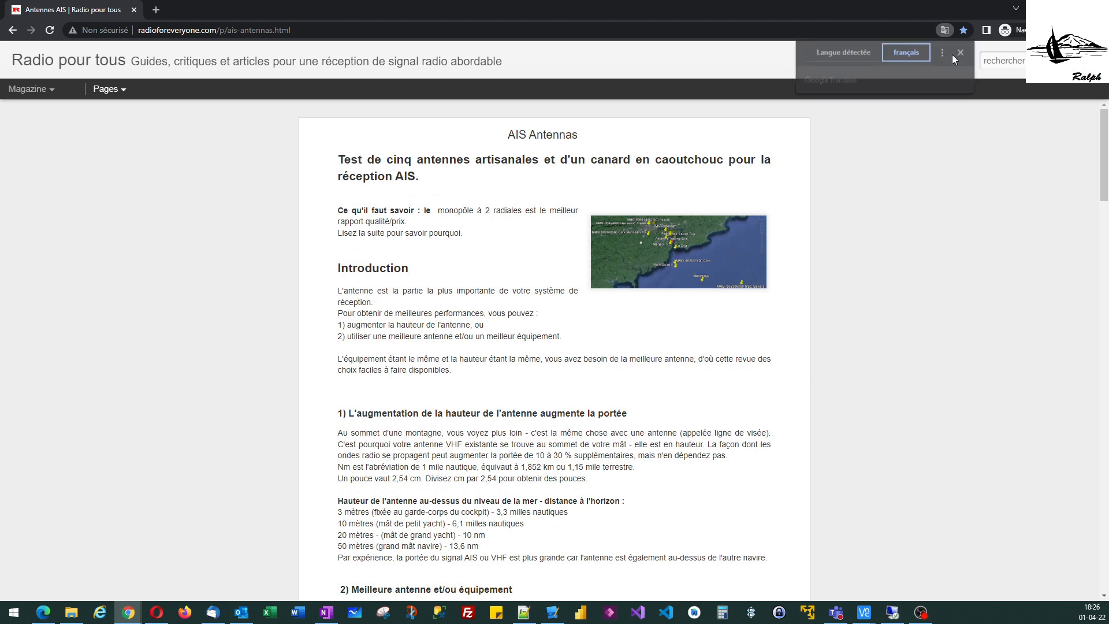
# Read through the AIS antenna comparison article, examining the monopole, dipole, radial, coaxial collinear and rubber duck antenna results
pyautogui.scroll(-2, 374, 358)
pyautogui.scroll(-2, 374, 358)
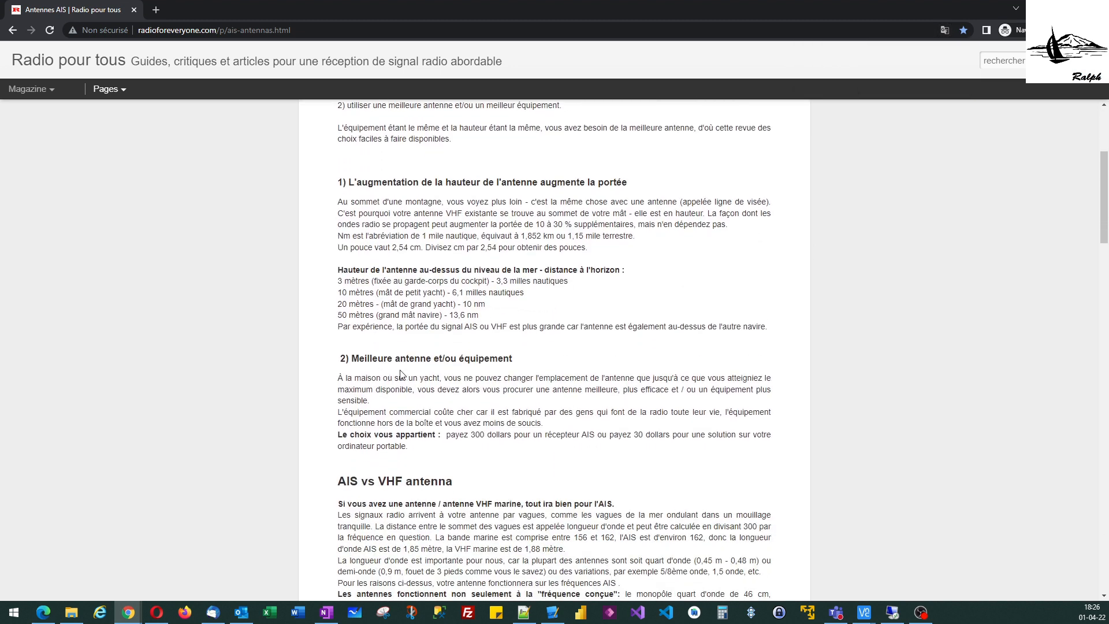
pyautogui.scroll(-3, 401, 375)
pyautogui.scroll(-10, 401, 376)
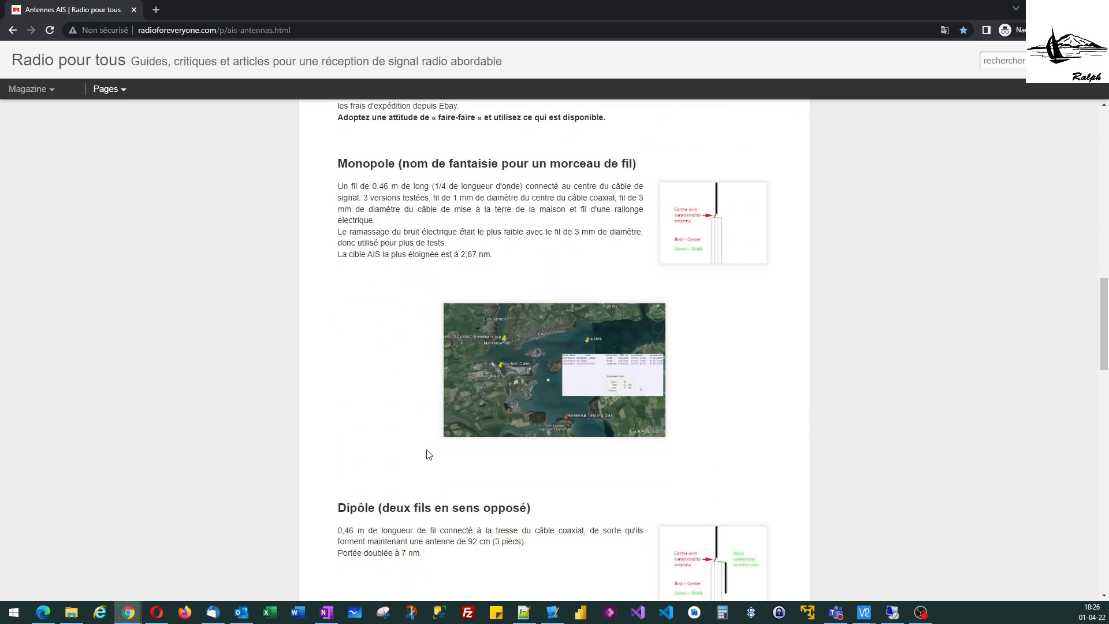
pyautogui.scroll(-2, 399, 439)
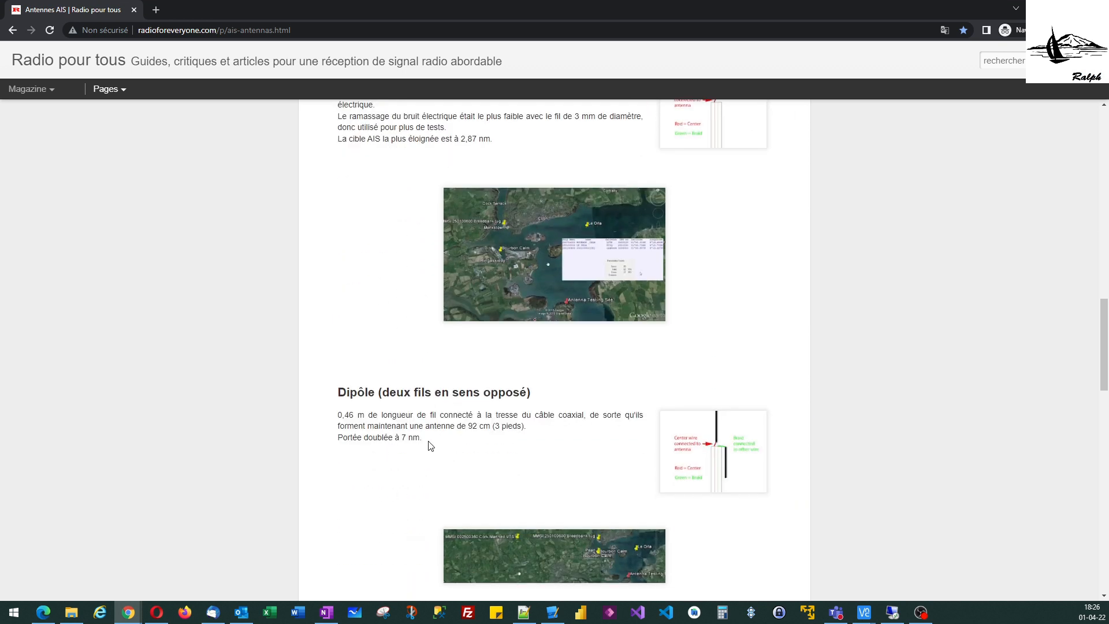
pyautogui.scroll(-2, 431, 445)
pyautogui.scroll(-3, 435, 356)
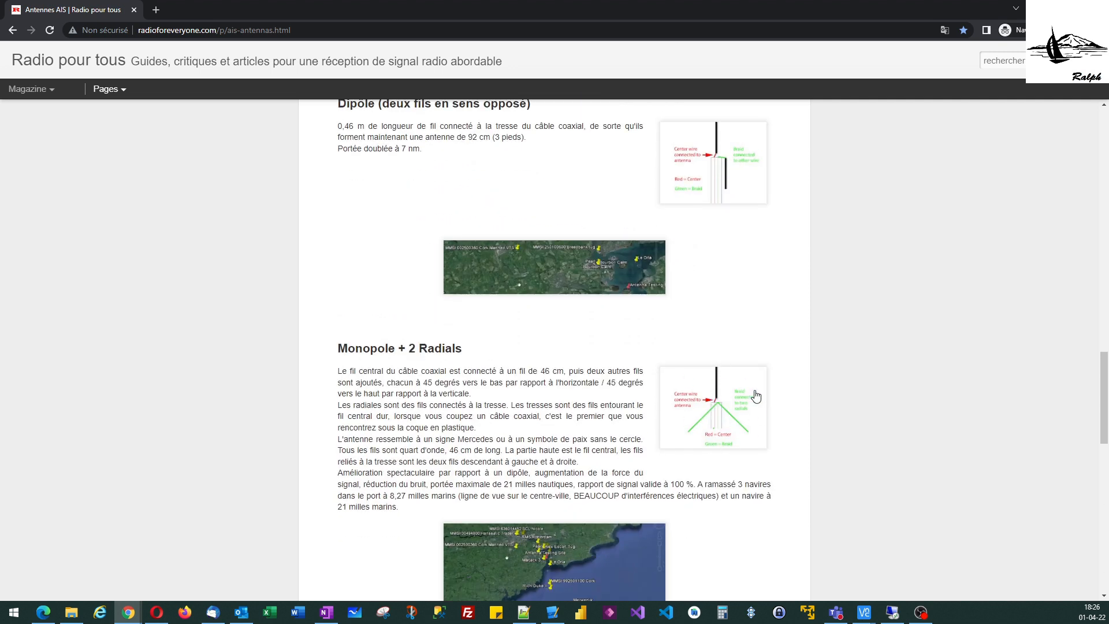
pyautogui.scroll(-10, 406, 396)
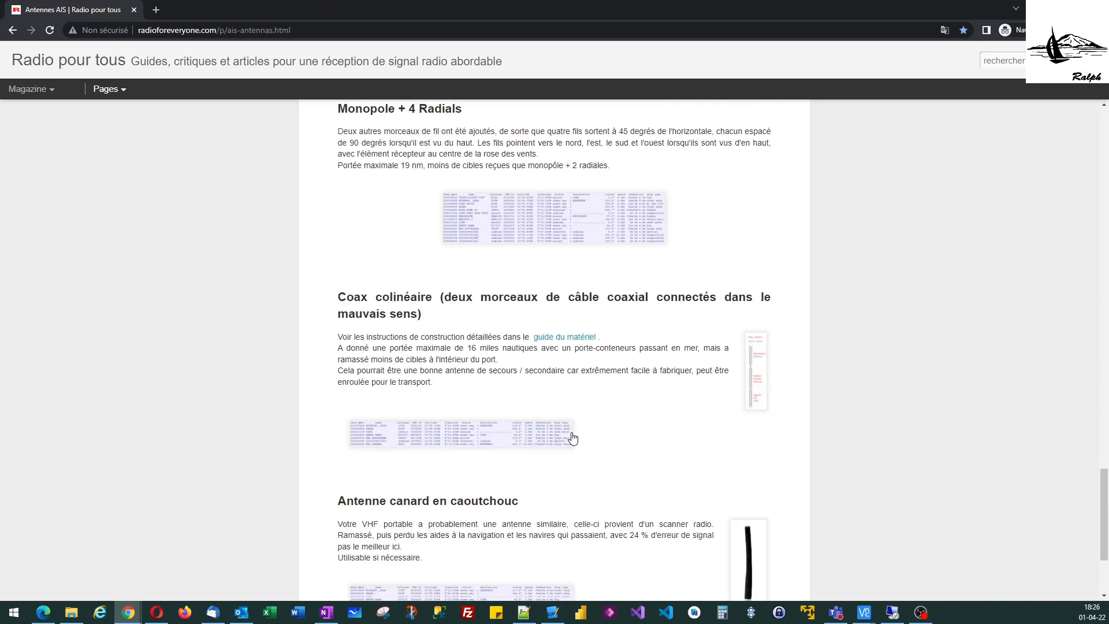
pyautogui.scroll(-3, 594, 451)
pyautogui.scroll(15, 586, 427)
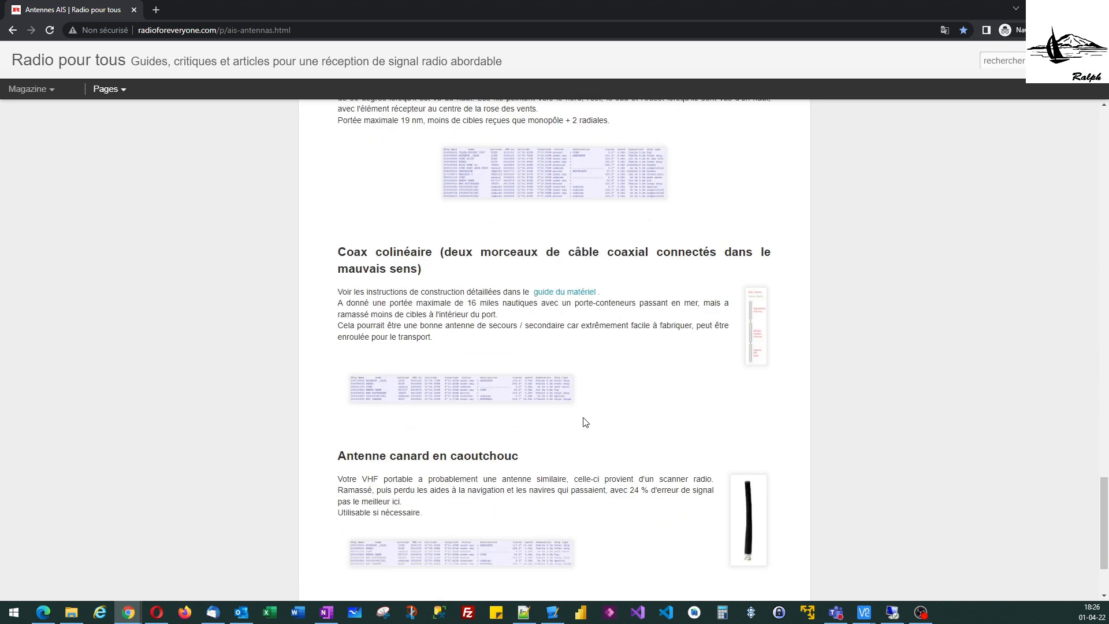
pyautogui.scroll(3, 516, 401)
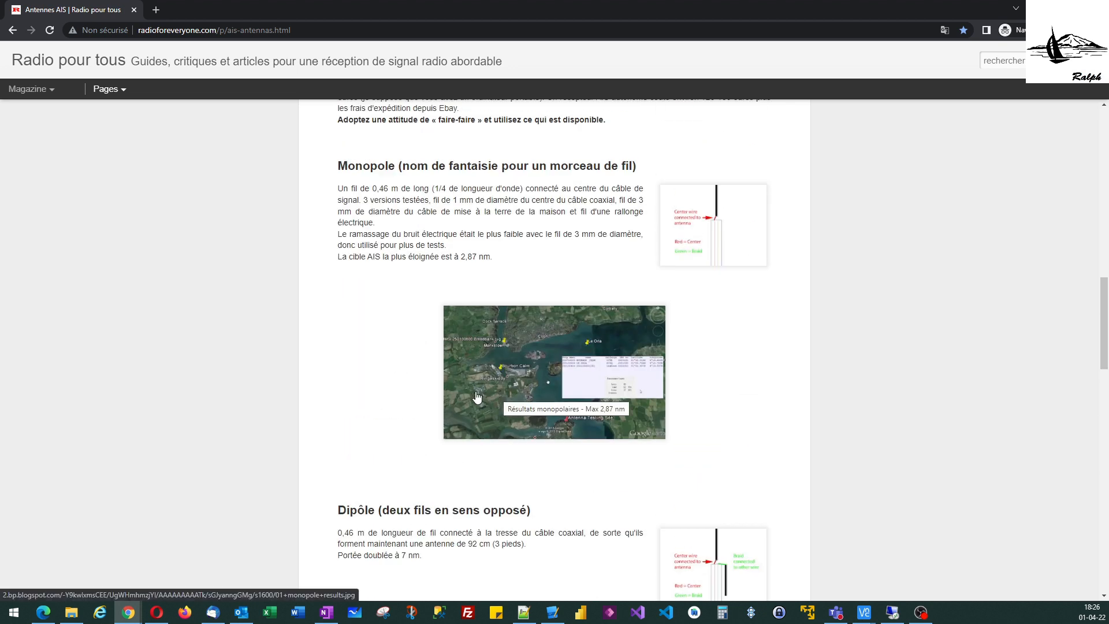
pyautogui.scroll(3, 485, 321)
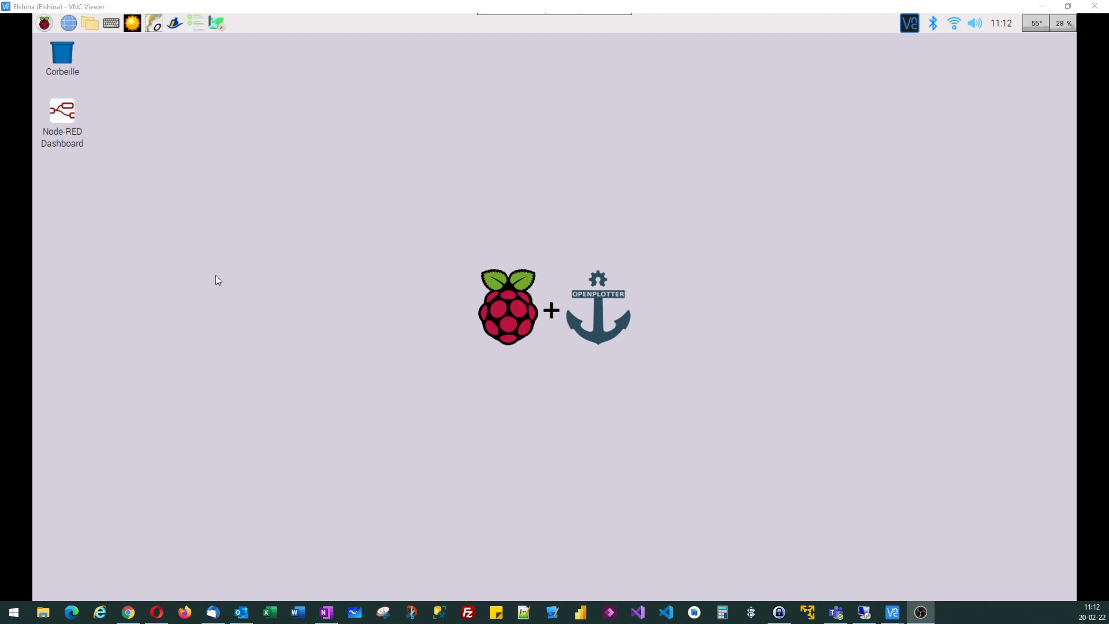
# Open the OpenPlotter Settings, refresh the apps list and check the installed and candidate versions of SDR VHF
pyautogui.click(44, 25)
pyautogui.moveTo(100, 192)
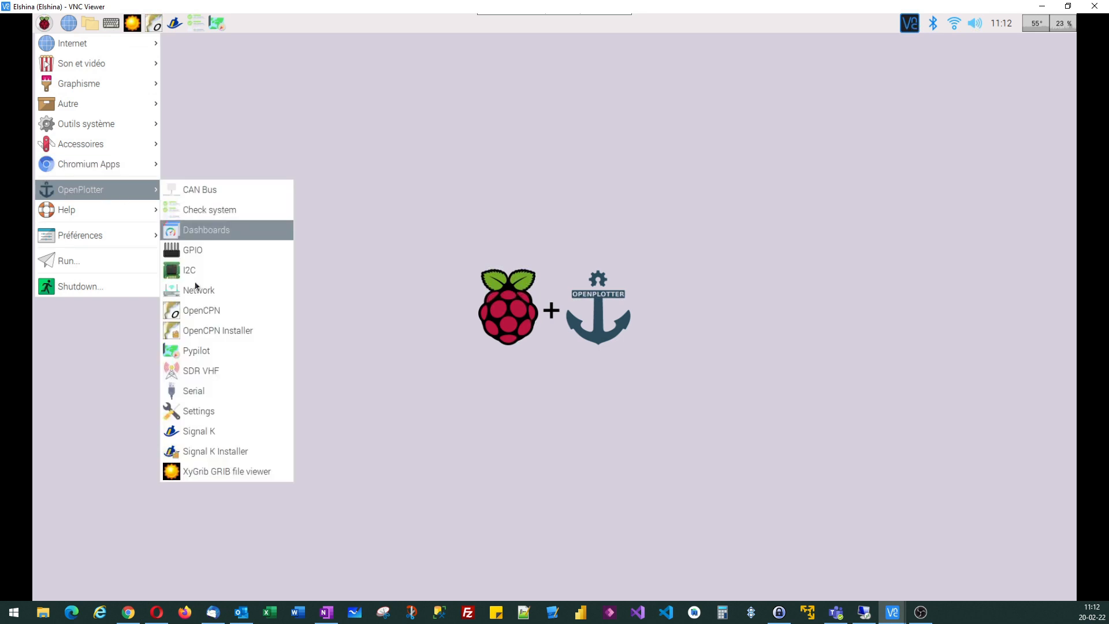
pyautogui.click(197, 413)
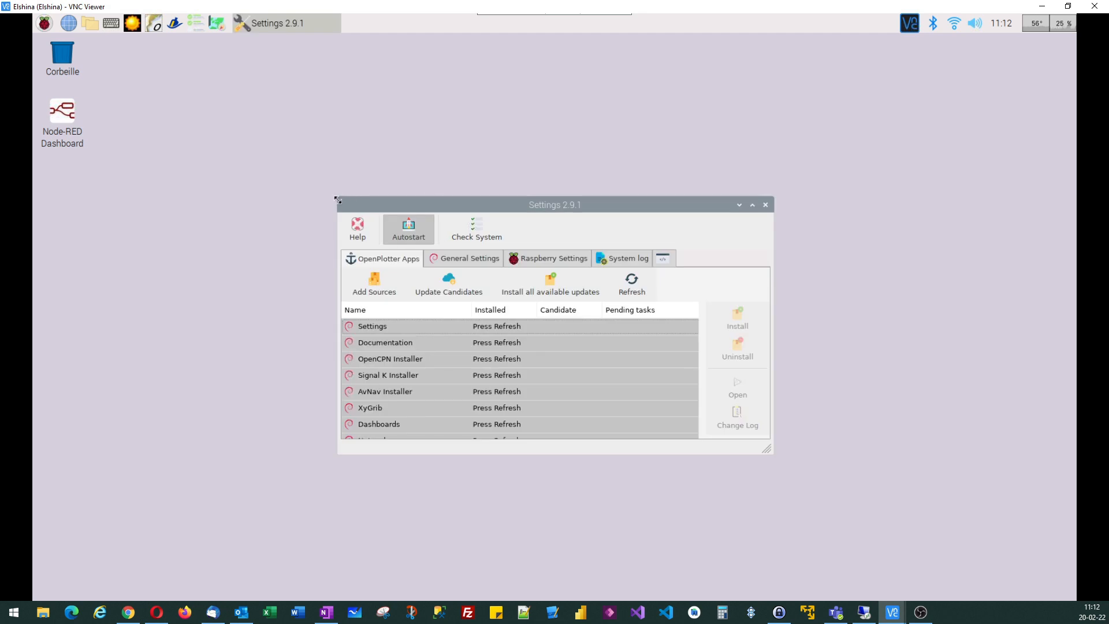
pyautogui.moveTo(319, 174); pyautogui.dragTo(227, 53)
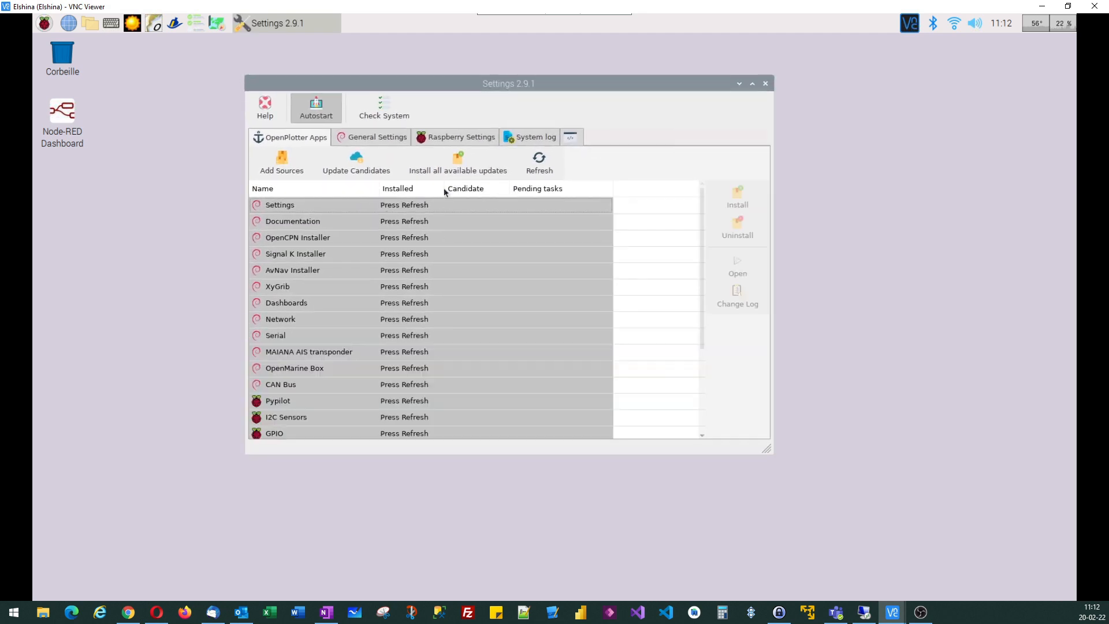
pyautogui.click(542, 169)
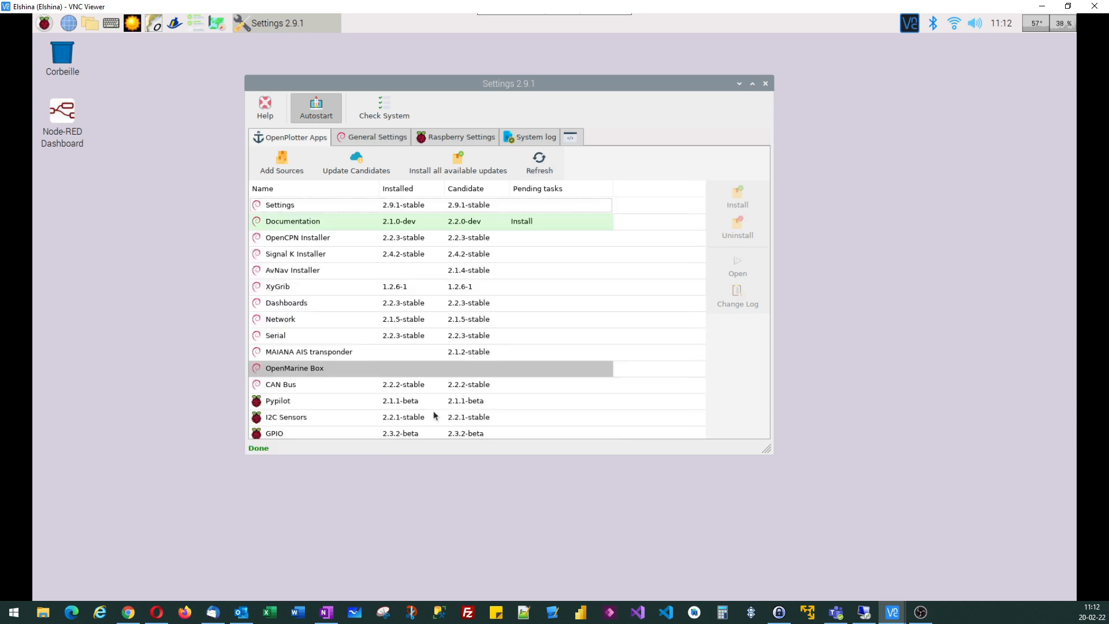
pyautogui.scroll(-2, 530, 338)
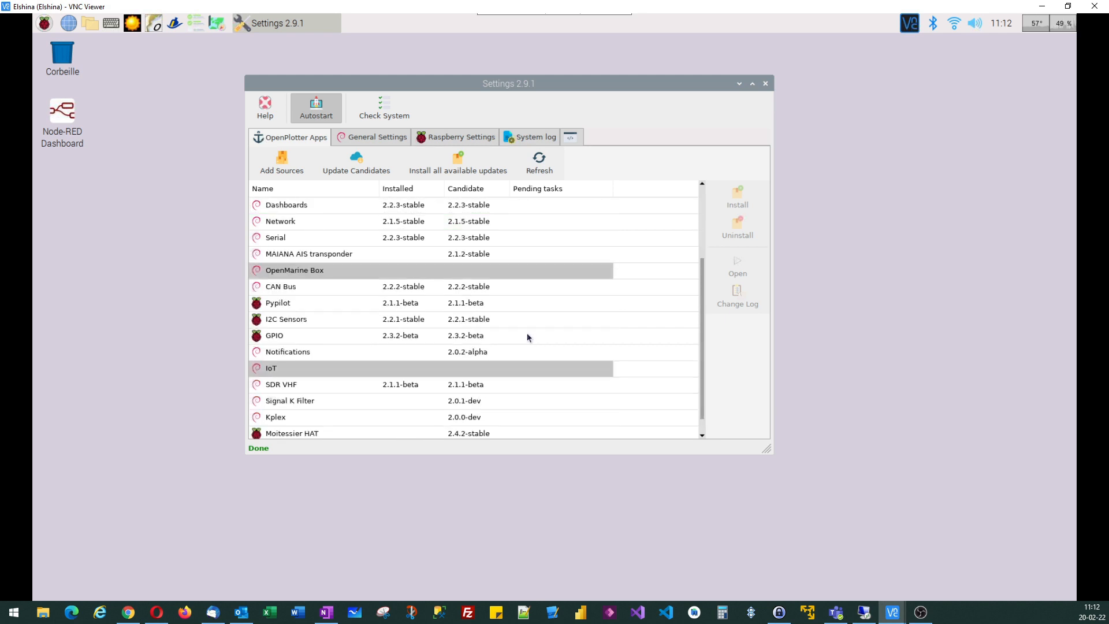
pyautogui.scroll(-1, 530, 338)
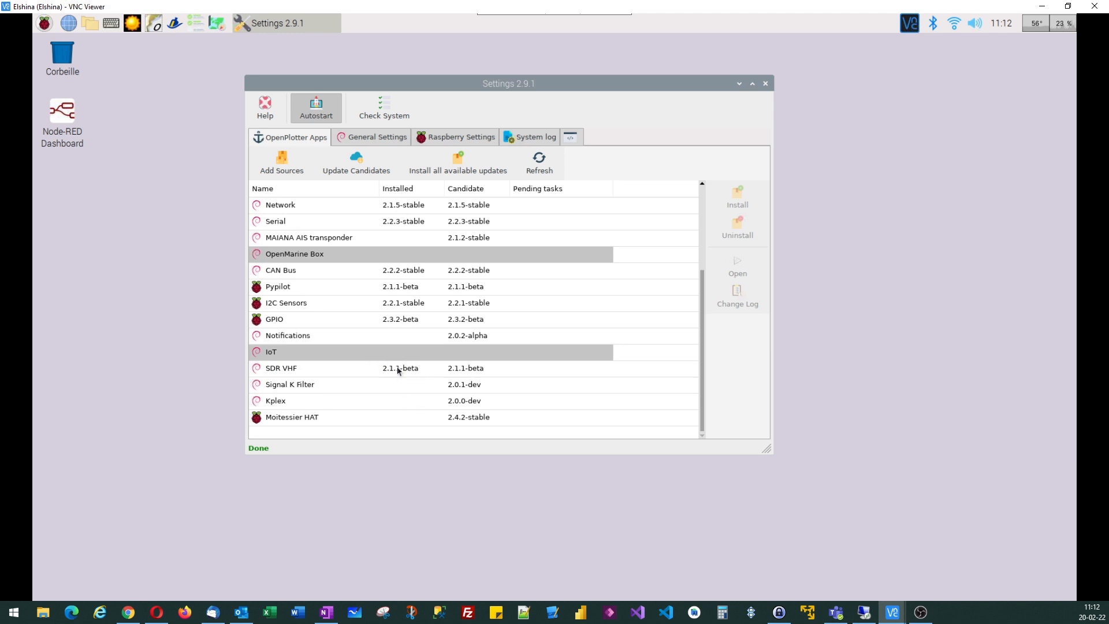
pyautogui.click(317, 370)
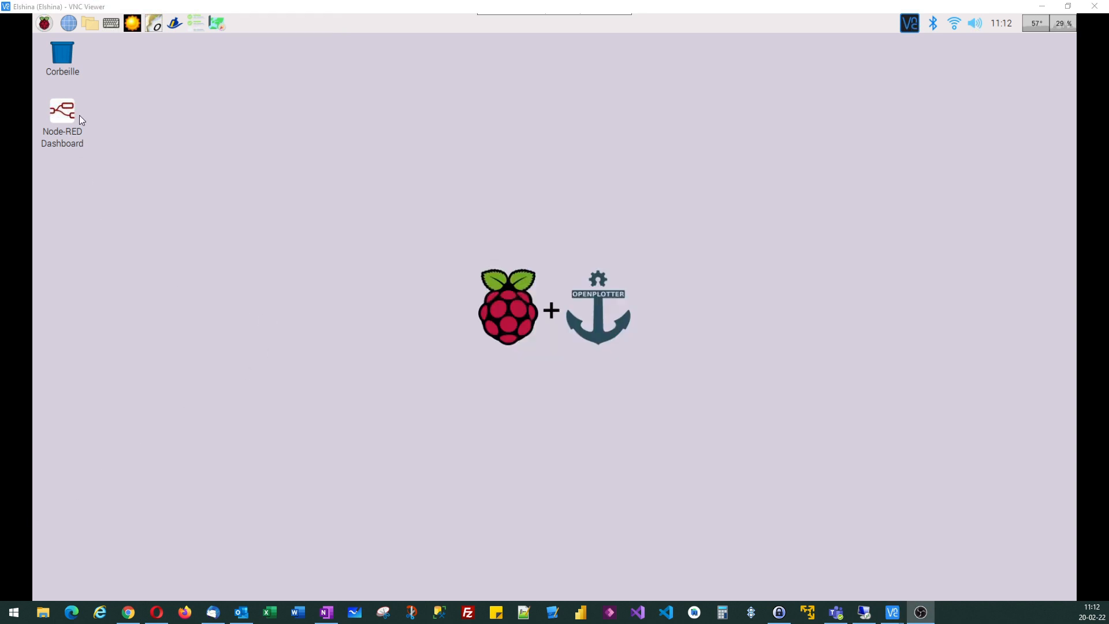
# Open the OpenPlotter SDR VHF app and enlarge its window
pyautogui.click(45, 24)
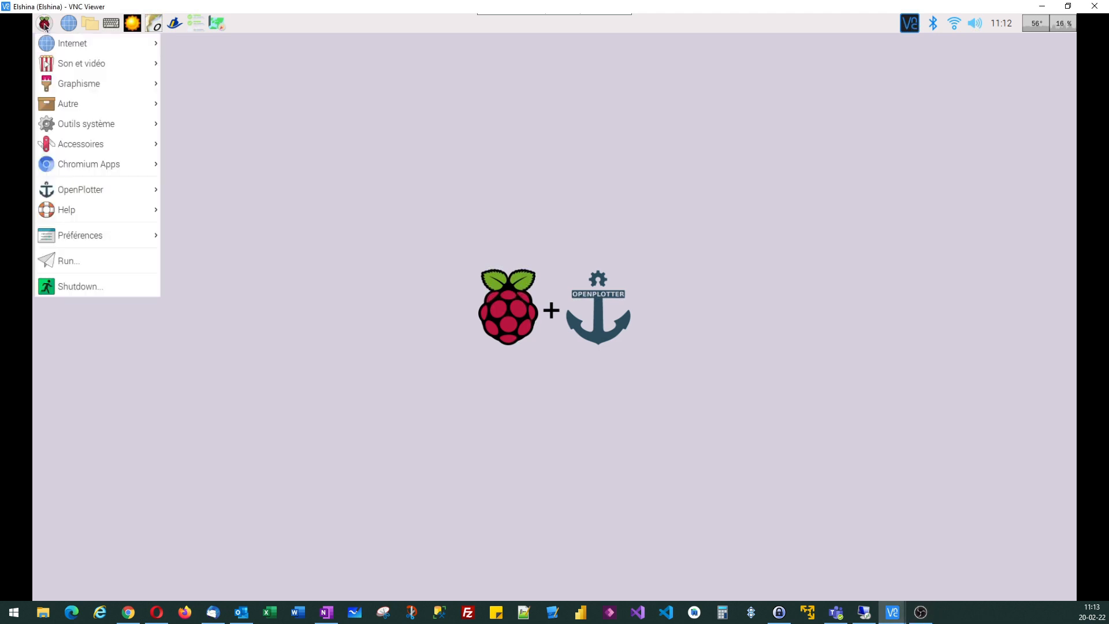
pyautogui.moveTo(96, 193)
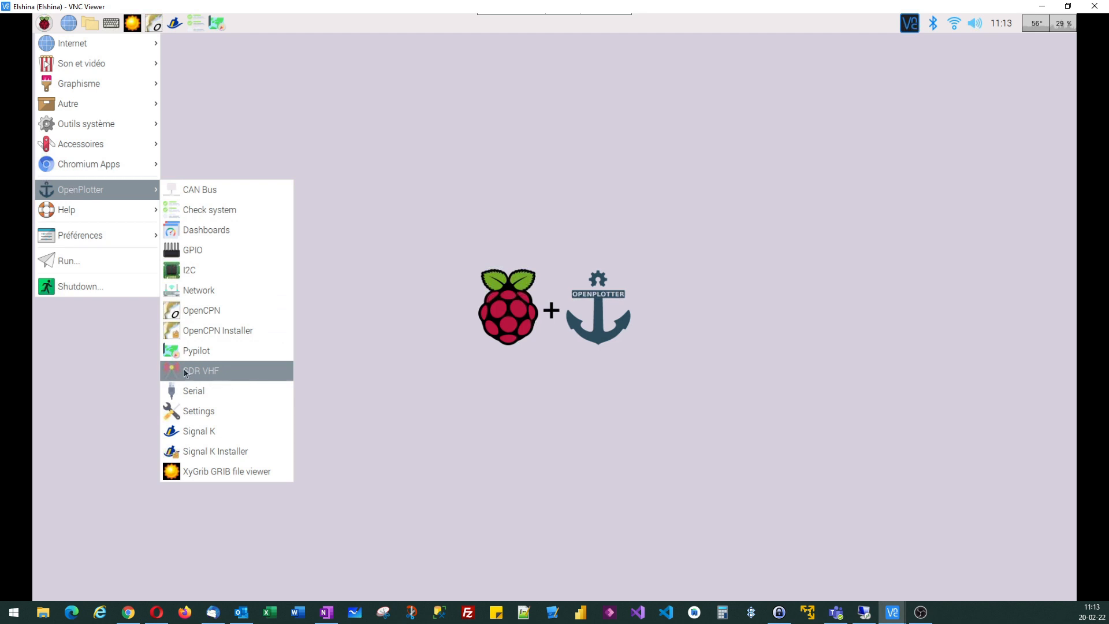
pyautogui.click(209, 373)
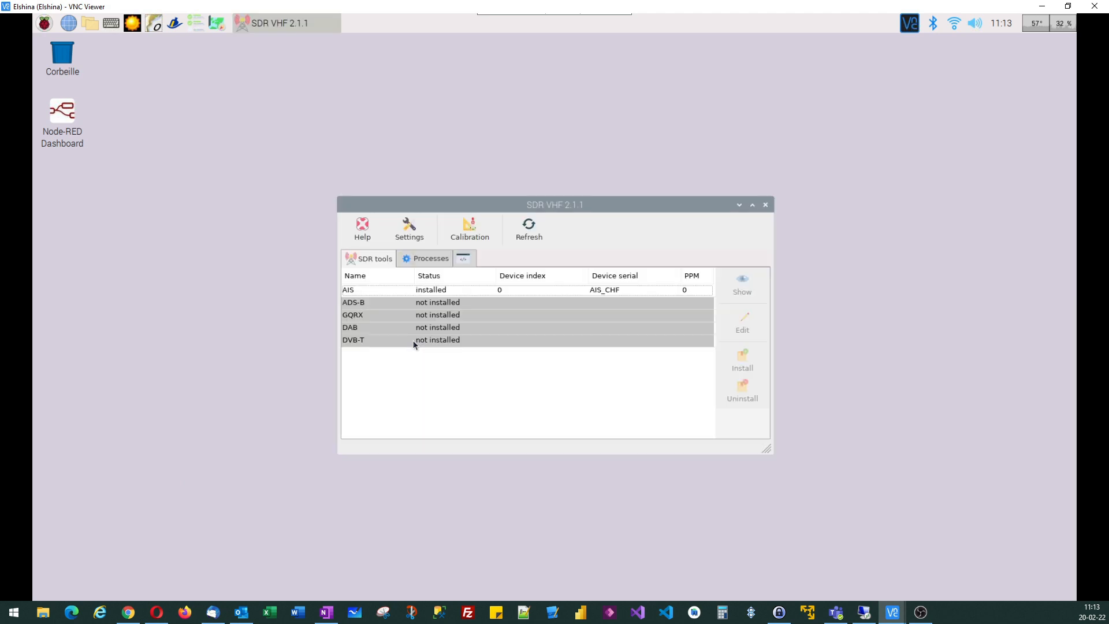
pyautogui.moveTo(339, 199); pyautogui.dragTo(275, 101)
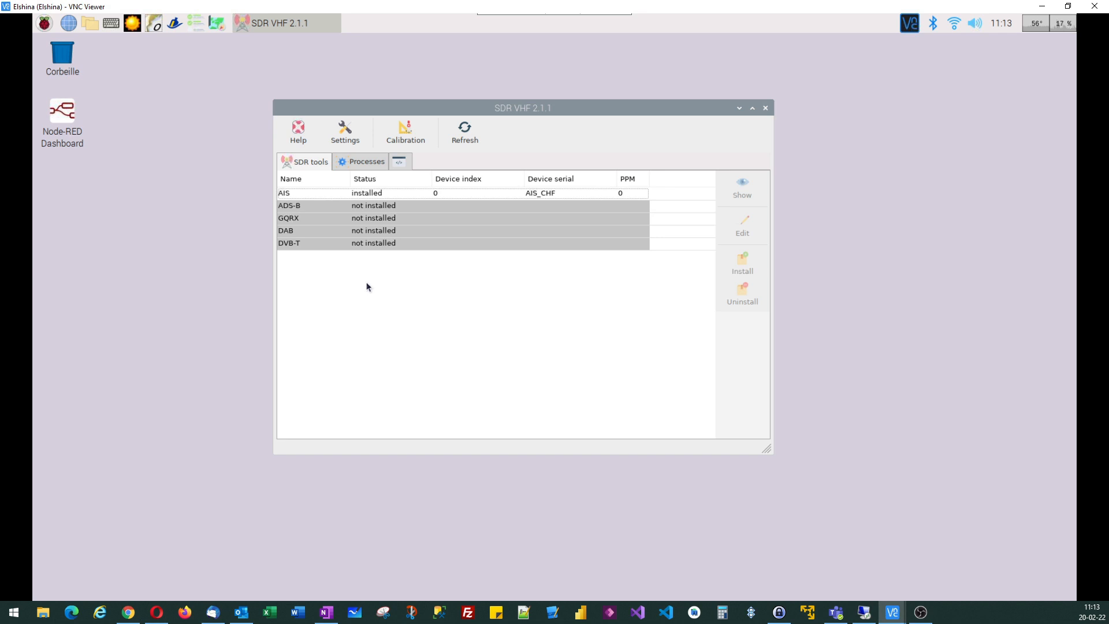
# Review the AIS tool's device, gain, PPM and port settings, and close them without saving
pyautogui.click(310, 196)
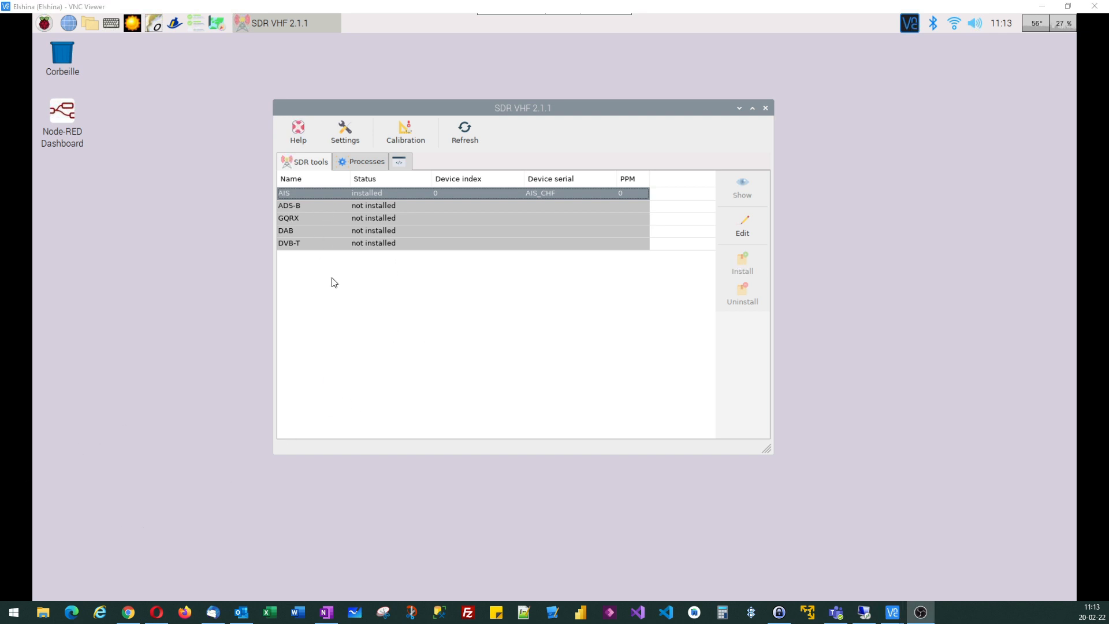
pyautogui.click(746, 230)
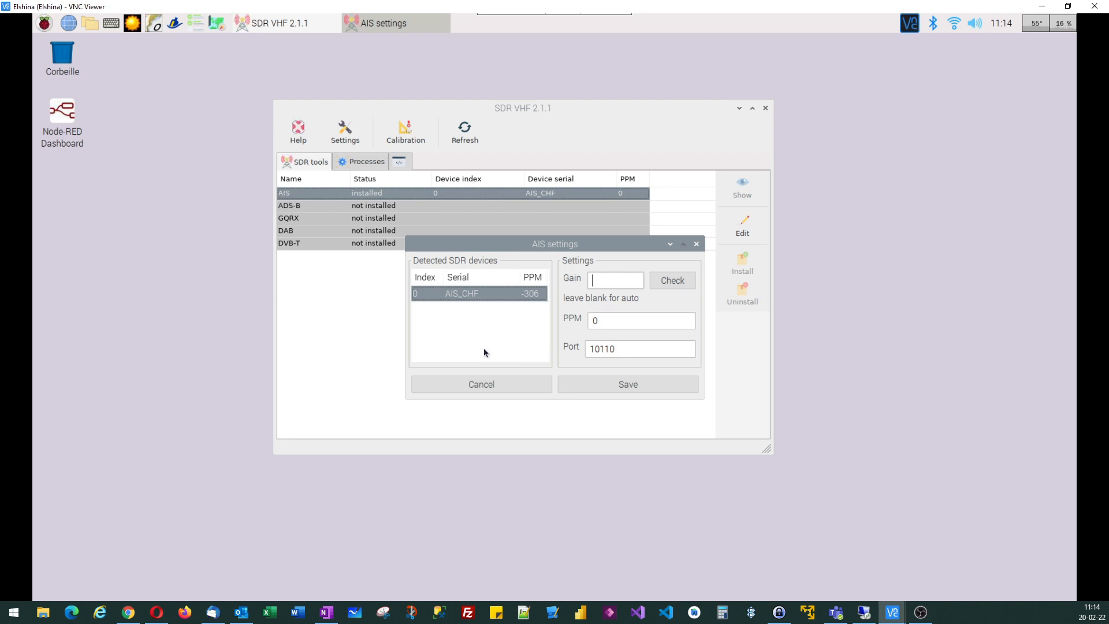
pyautogui.click(695, 245)
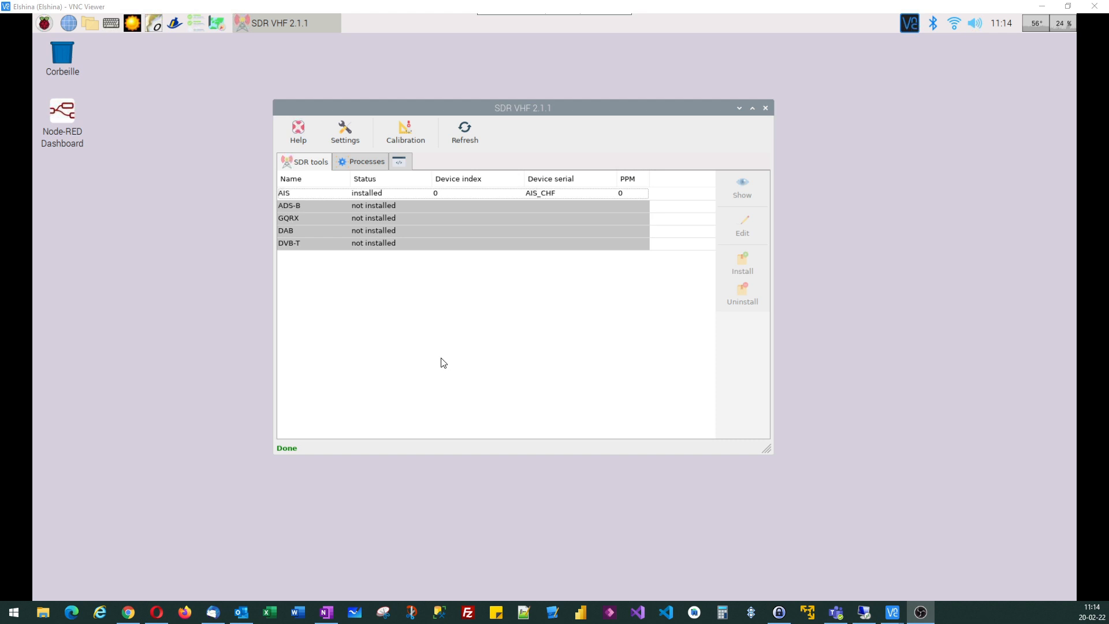
# Open device calibration, start the Initial PPM test for the AIS_CHF device, and move and enlarge the rtl_test window
pyautogui.click(404, 134)
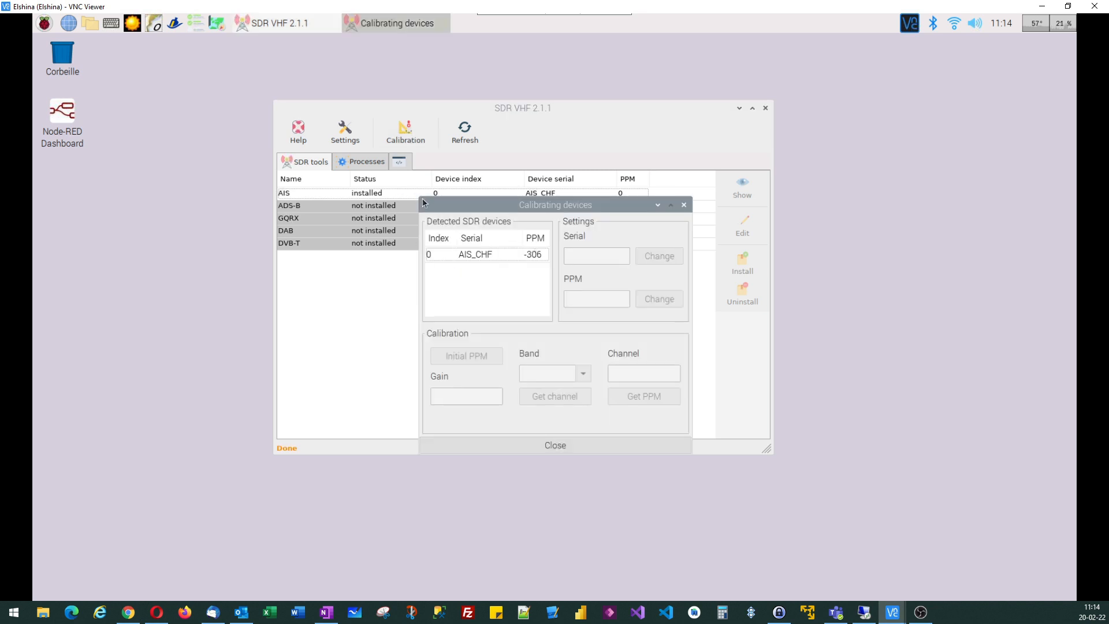
pyautogui.moveTo(488, 211); pyautogui.dragTo(483, 201)
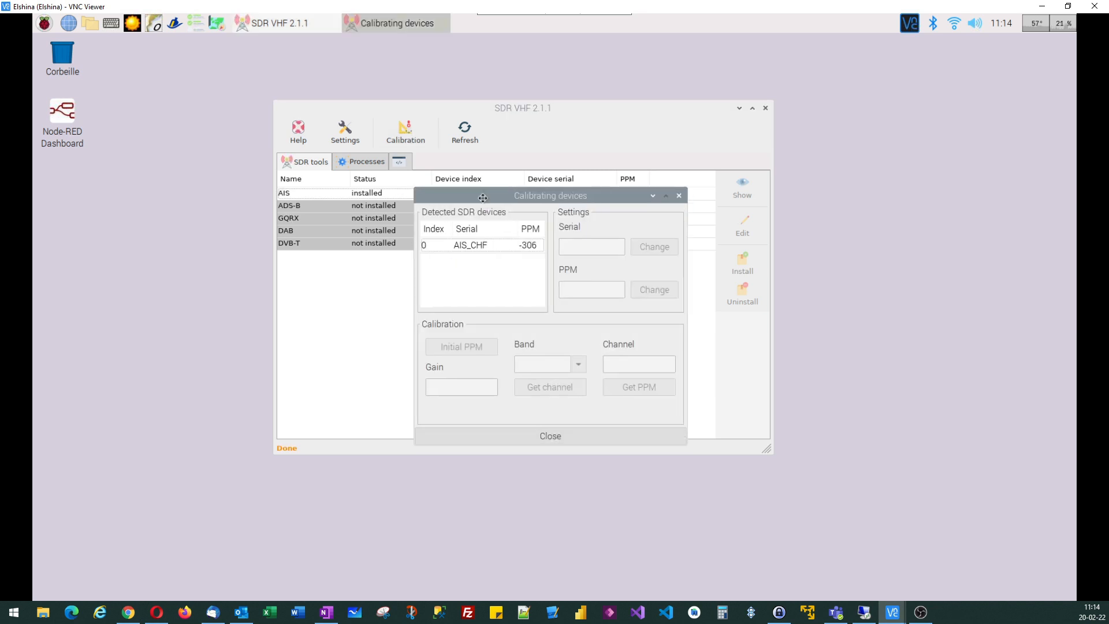
pyautogui.click(477, 248)
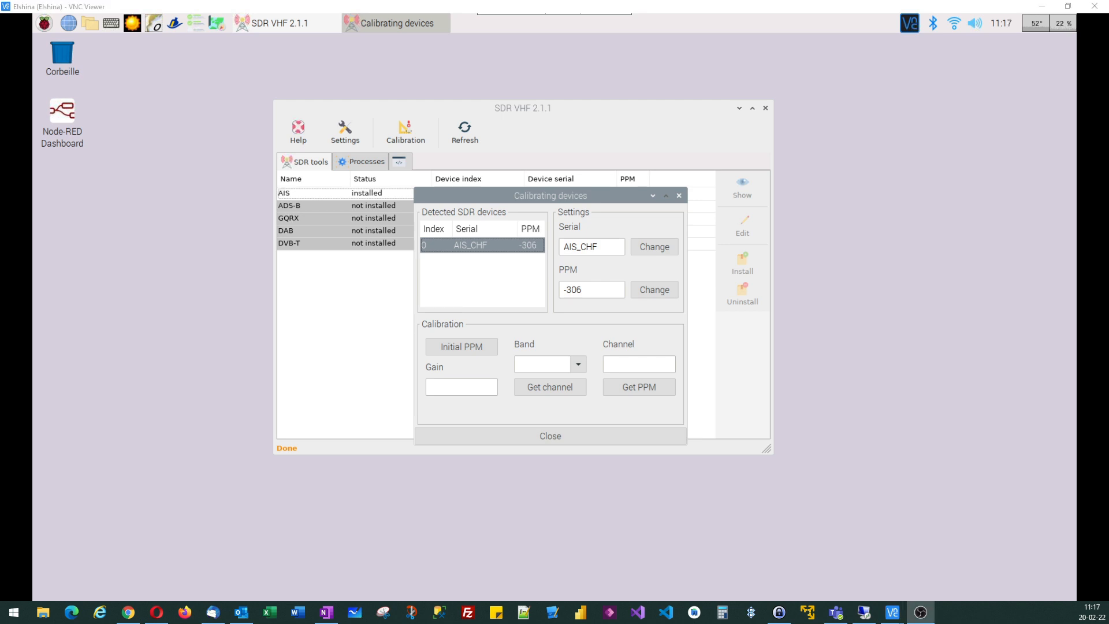
pyautogui.click(468, 349)
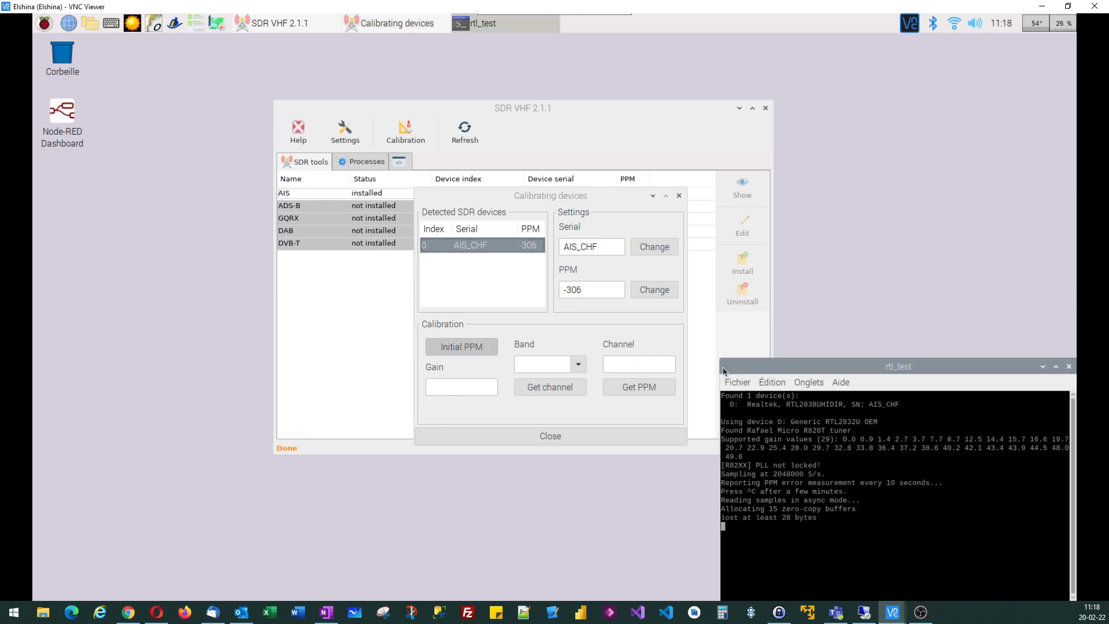
pyautogui.moveTo(786, 372); pyautogui.dragTo(214, 87)
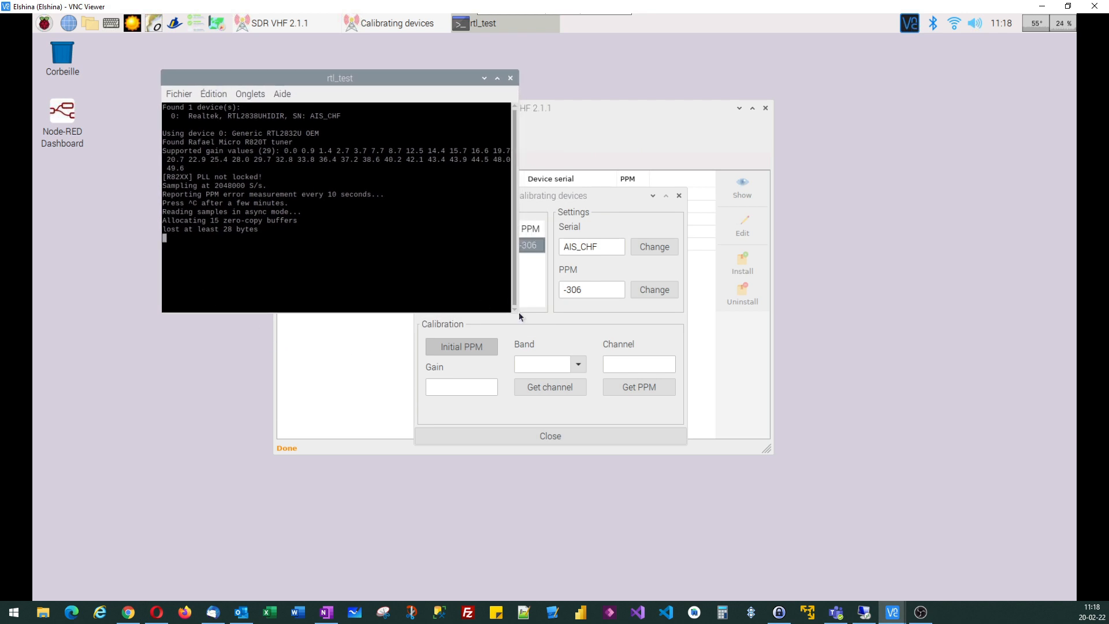
pyautogui.moveTo(522, 313); pyautogui.dragTo(608, 439)
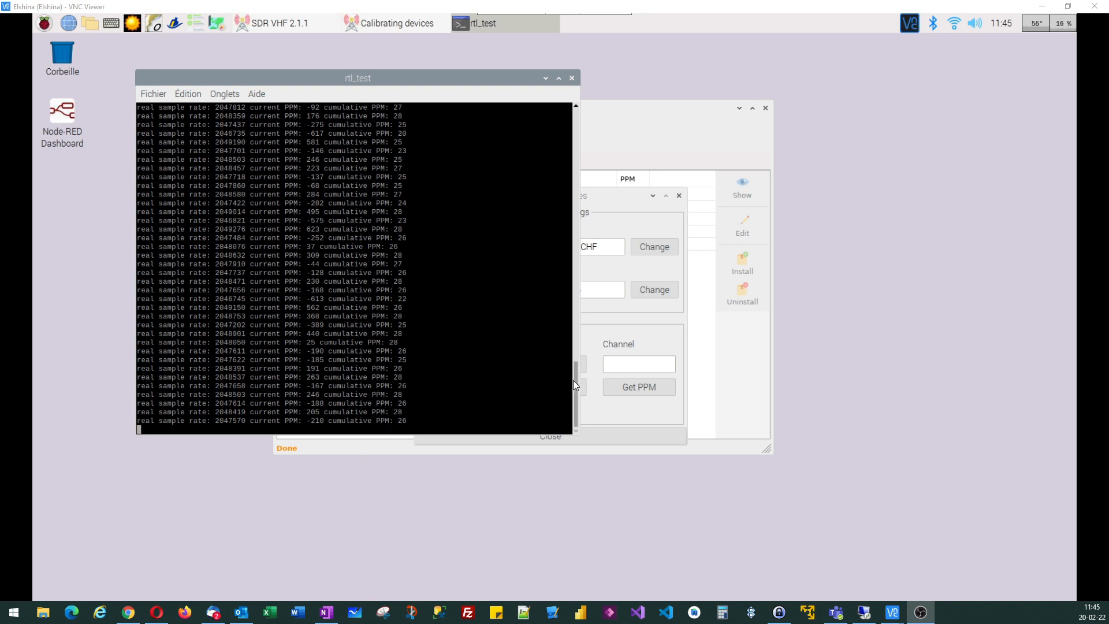
# Examine the supported gain values and the latest cumulative PPM readings in the rtl_test output, and stop the test
pyautogui.moveTo(575, 381); pyautogui.dragTo(564, 112)
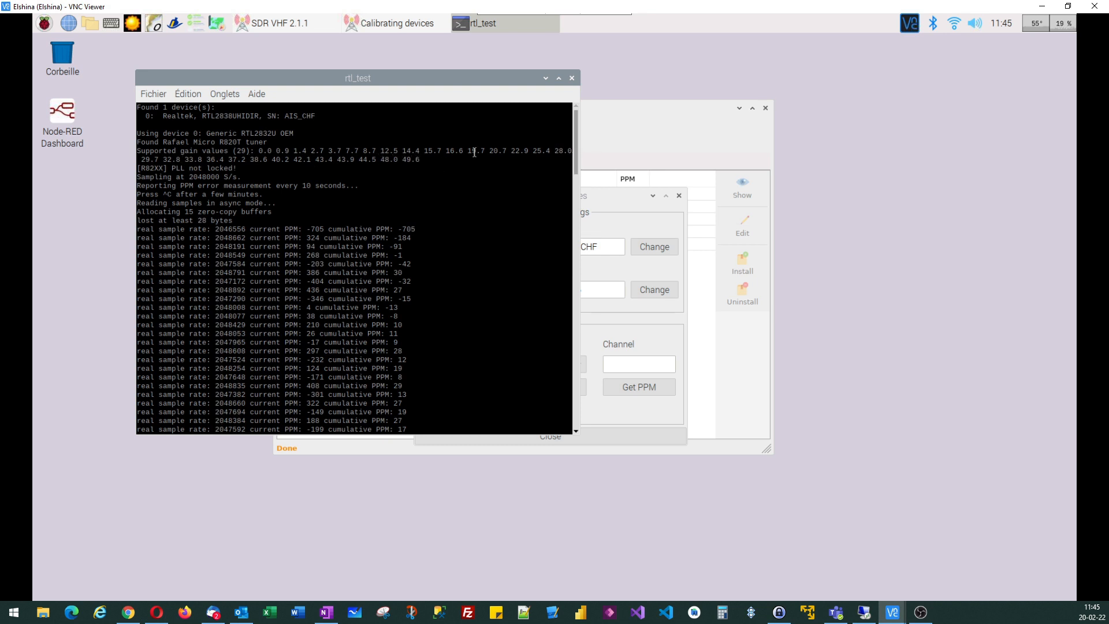
pyautogui.moveTo(576, 151); pyautogui.dragTo(574, 422)
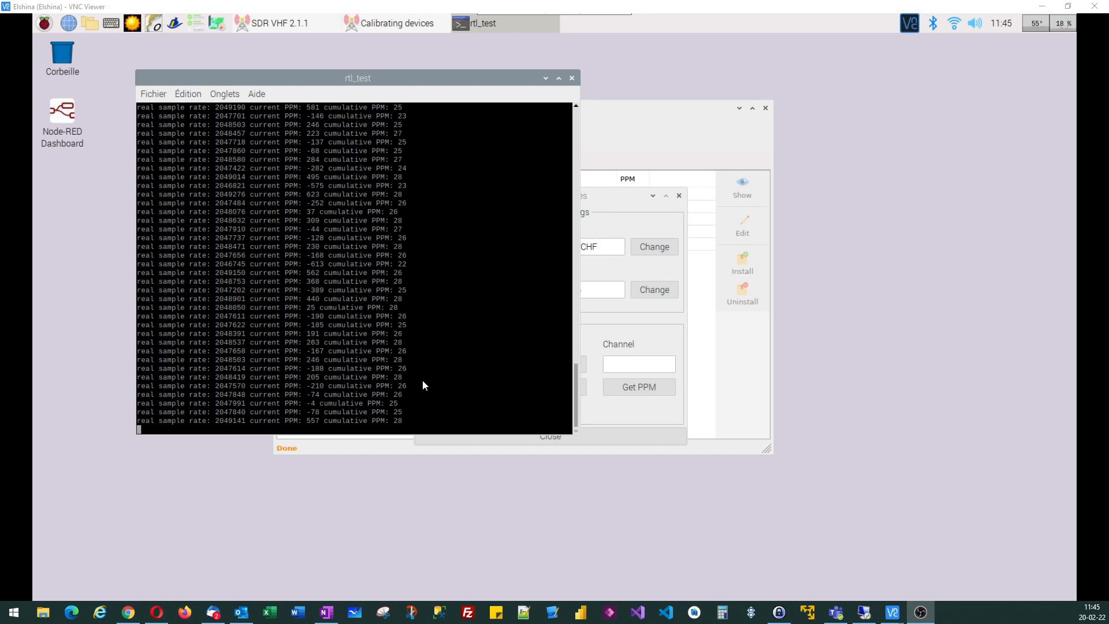
pyautogui.click(422, 382)
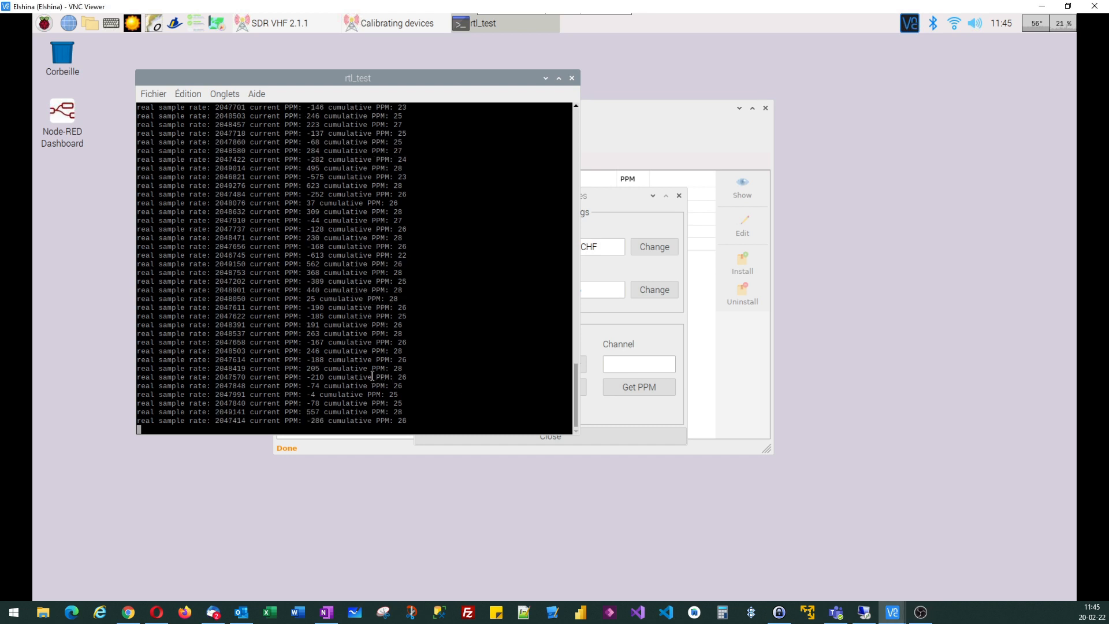
pyautogui.hotkey('ctrl', 'c')
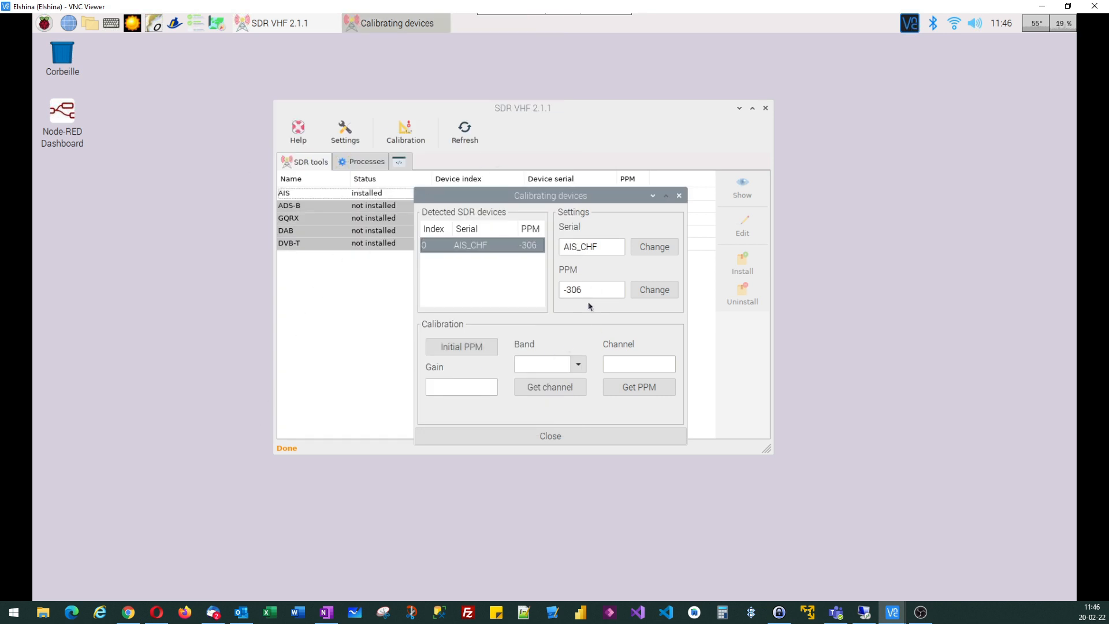
# Enter 26 as the AIS_CHF device's PPM, and set the calibration gain to 49.6 and the band to GSM900
pyautogui.moveTo(594, 291); pyautogui.dragTo(529, 290)
pyautogui.write('26')
pyautogui.click(457, 385)
pyautogui.write('49.6')
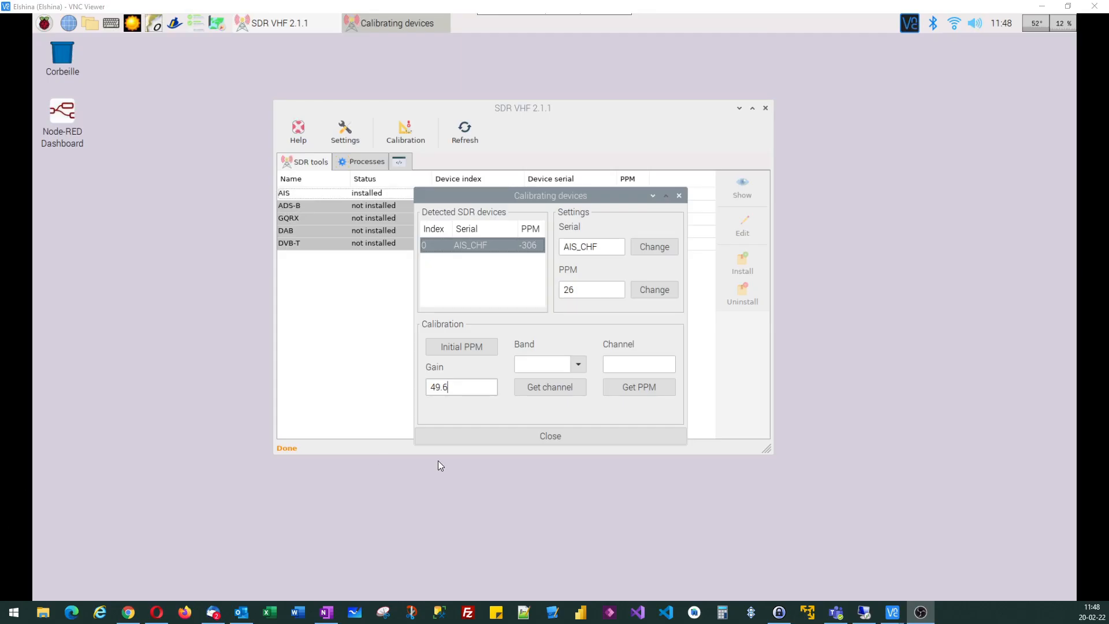
pyautogui.click(578, 365)
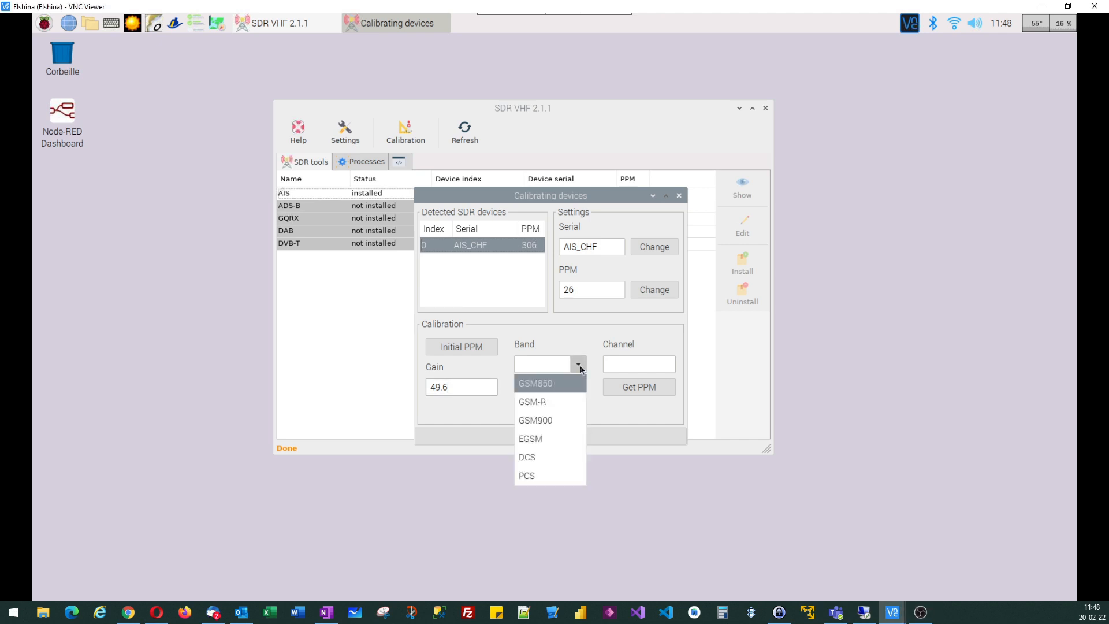
pyautogui.click(543, 425)
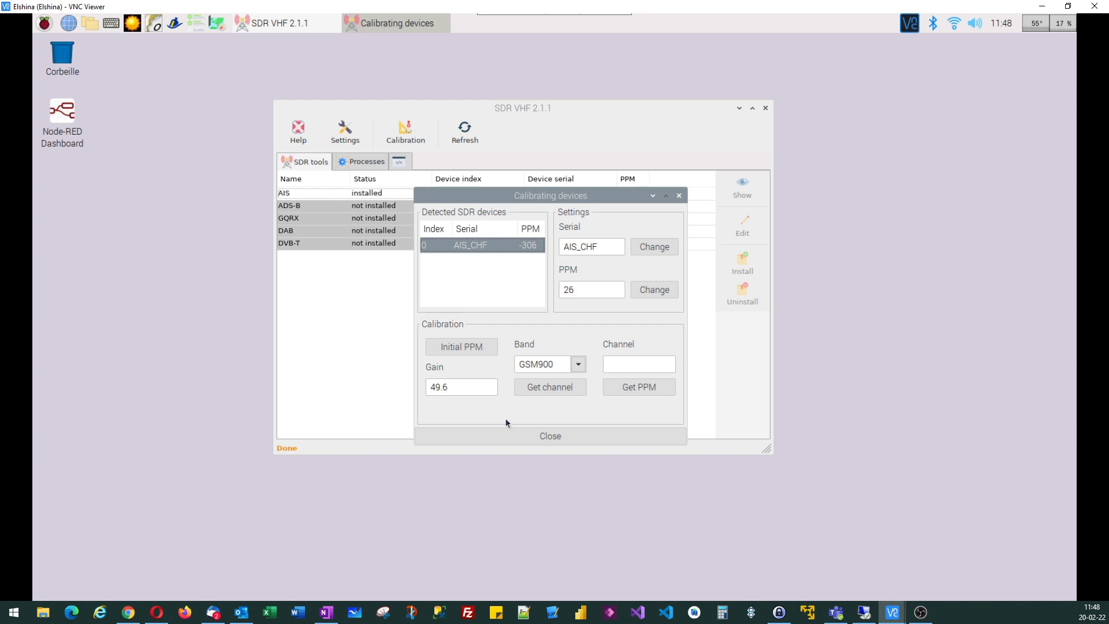
# Scan the GSM900 band for channels and close the scan output, and run the PPM measurement on channel 38
pyautogui.click(548, 390)
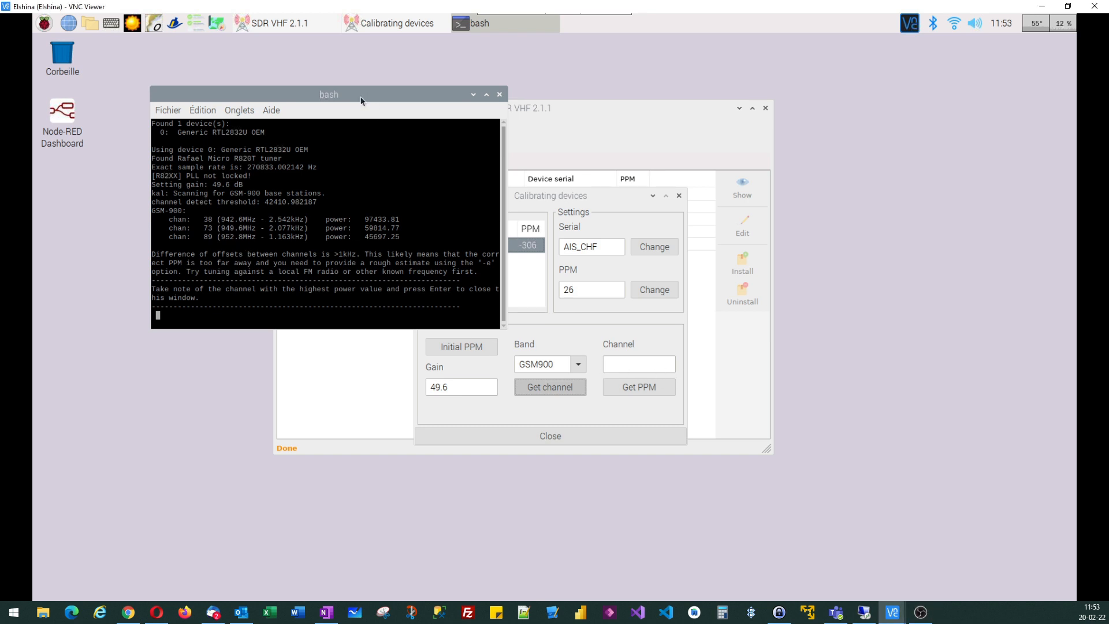
pyautogui.press('Return')
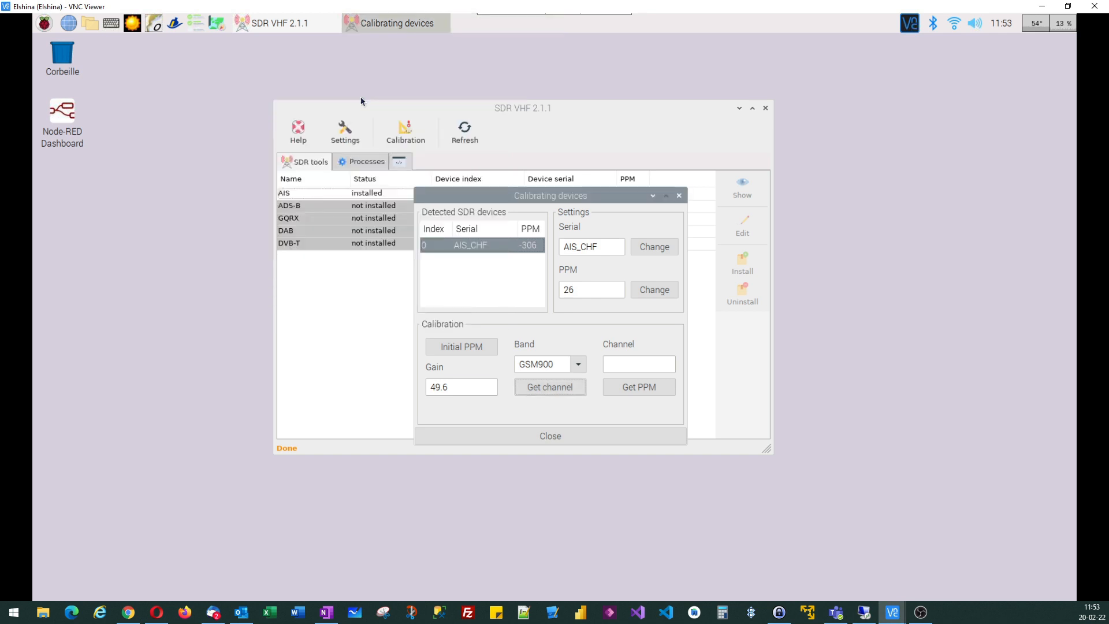
pyautogui.click(622, 360)
pyautogui.write('38')
pyautogui.click(630, 392)
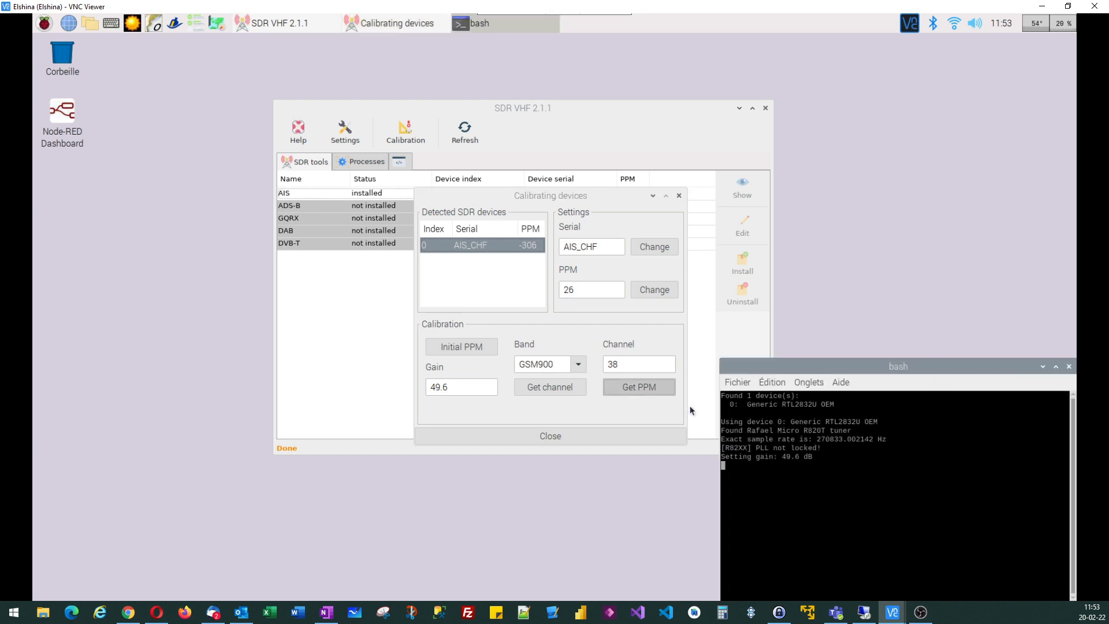
pyautogui.moveTo(501, 250); pyautogui.dragTo(315, 108)
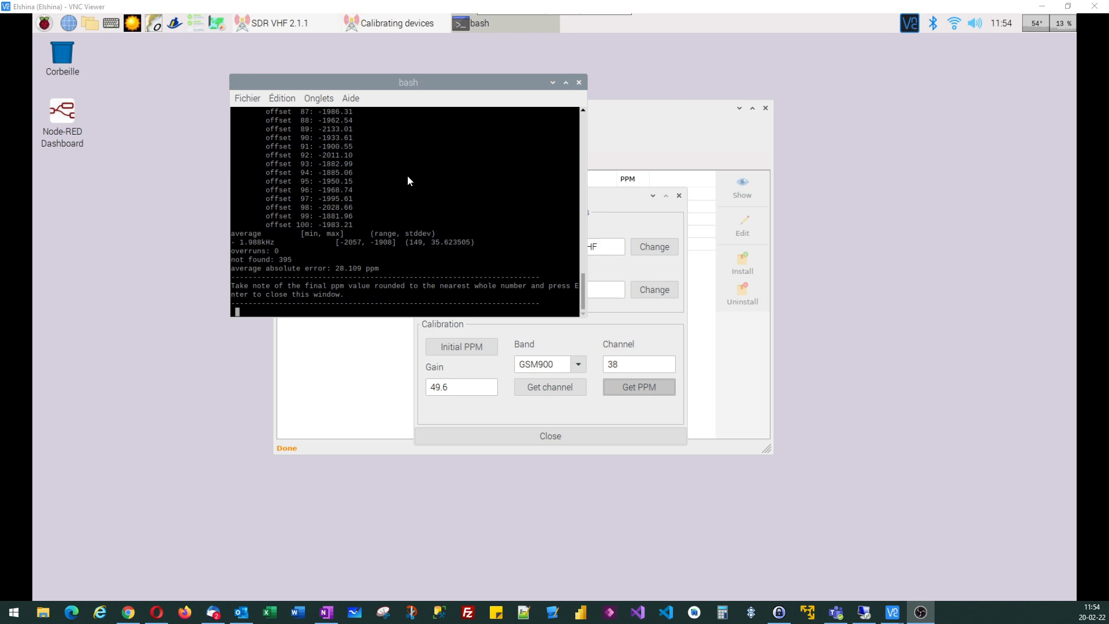
pyautogui.click(397, 90)
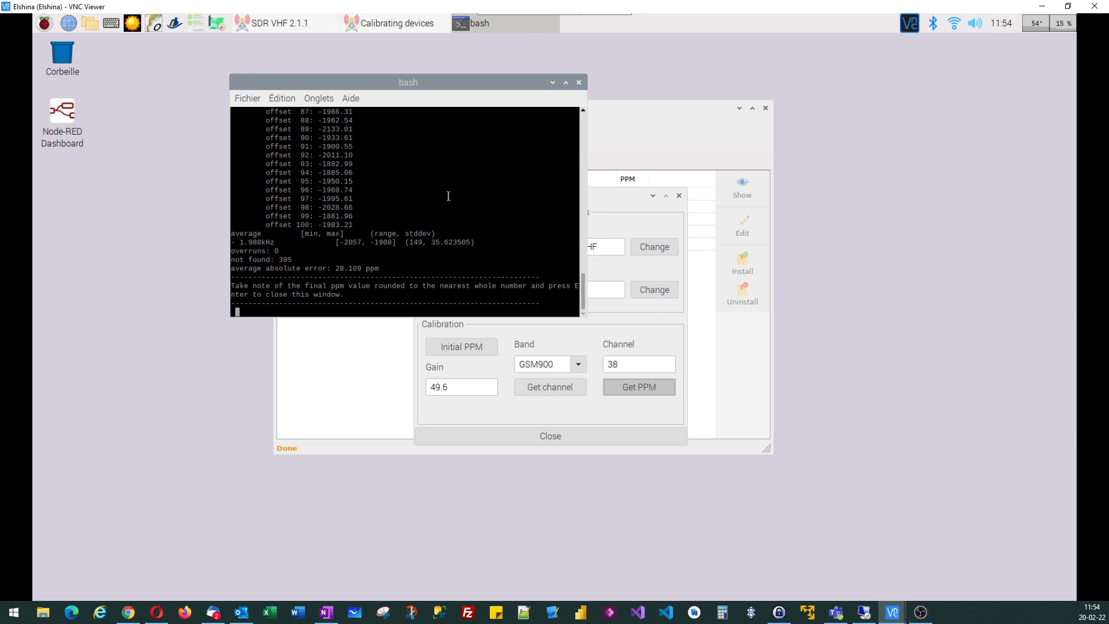
pyautogui.press('Return')
# Set the AIS_CHF device's PPM to 29 and apply the change
pyautogui.moveTo(576, 289); pyautogui.dragTo(533, 286)
pyautogui.write('29')
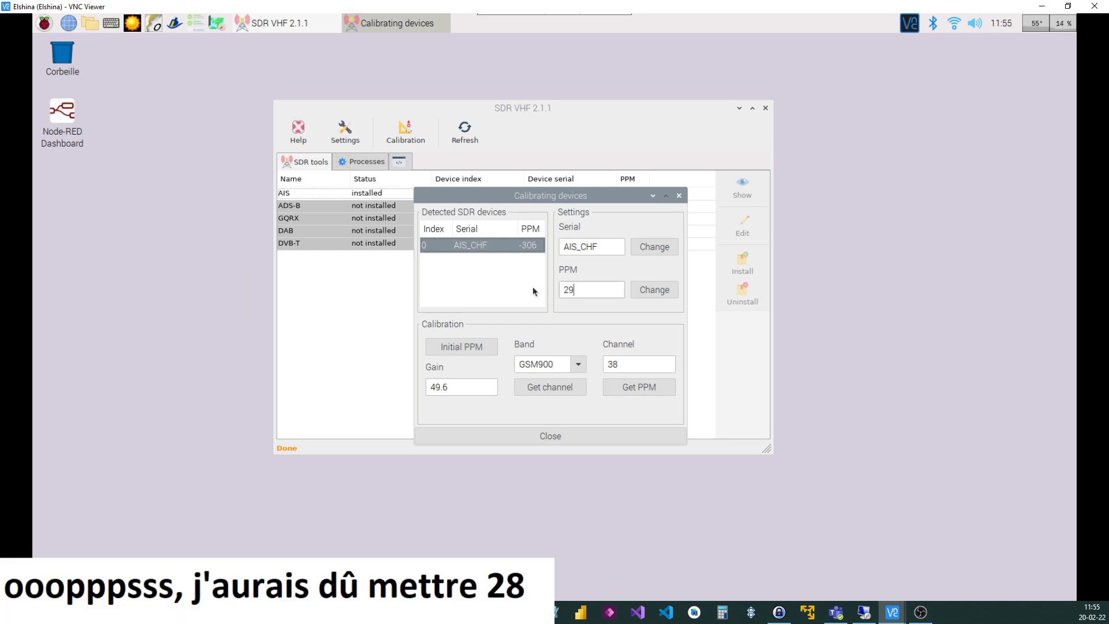
pyautogui.click(649, 295)
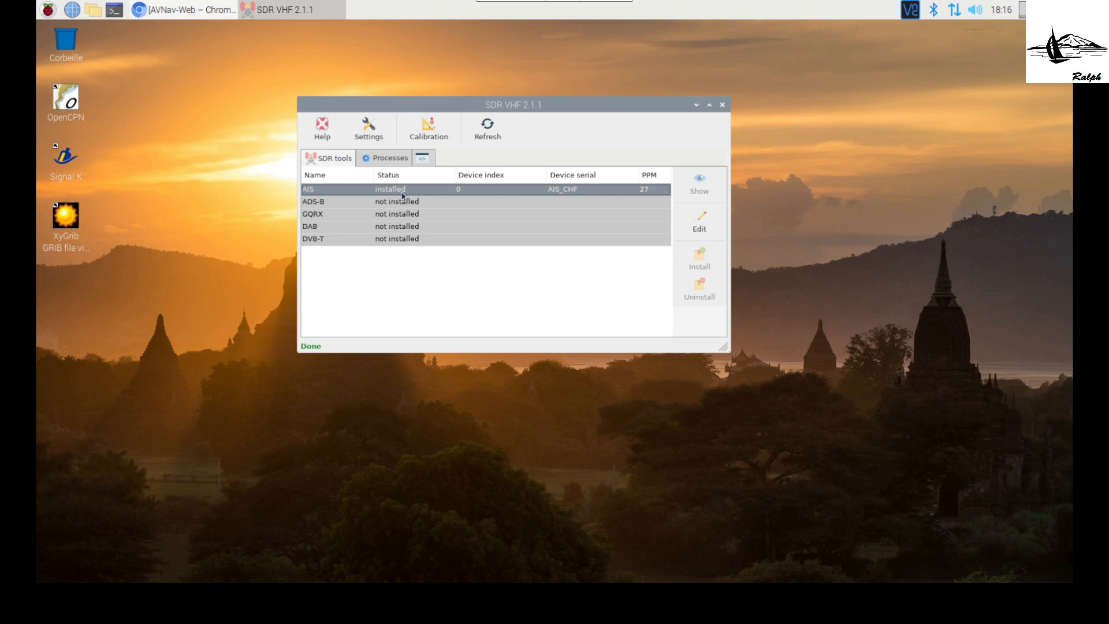
# Open the AIS tool's settings and save them with gain 49.6, PPM 27 and port 10110
pyautogui.click(700, 223)
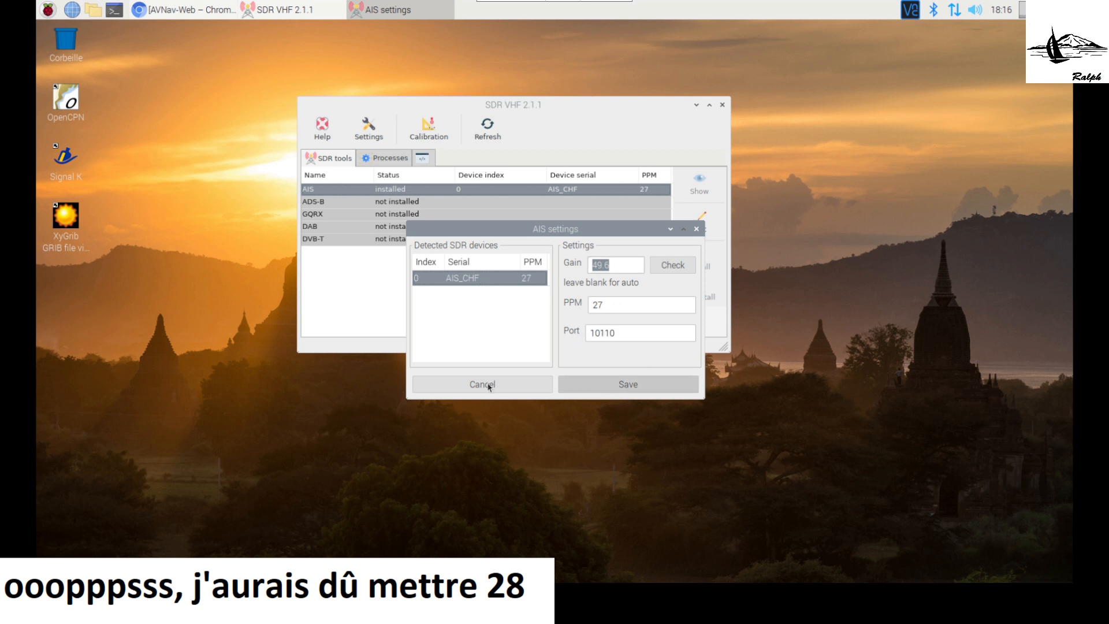
pyautogui.click(592, 385)
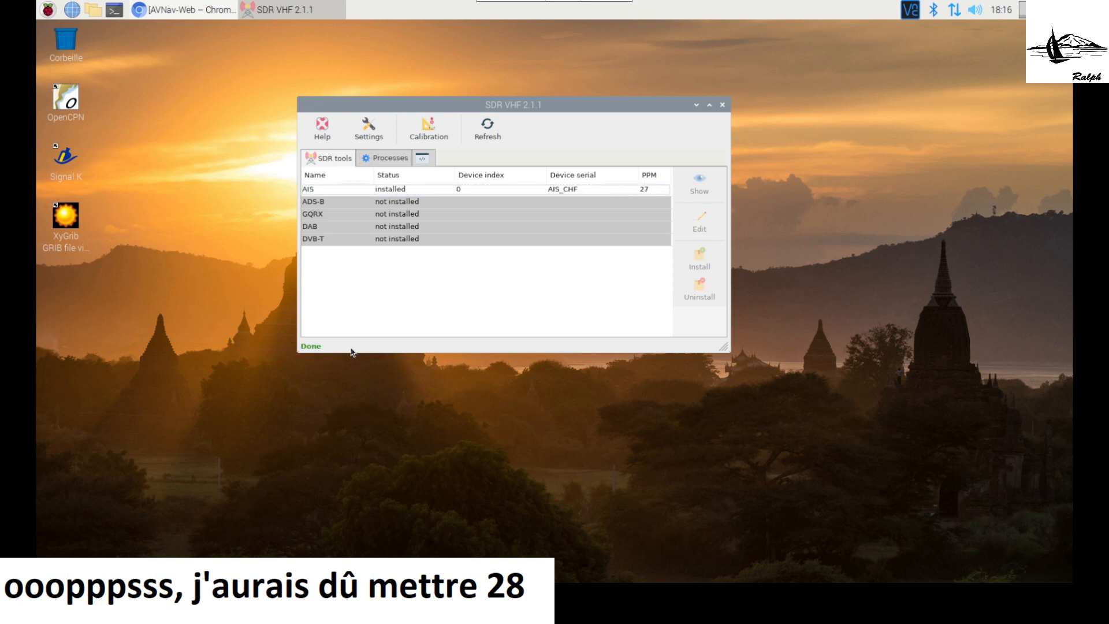
# Check the SDR processes' autostart and running status, and select the AIS process openplotter-rtl_ais
pyautogui.click(364, 190)
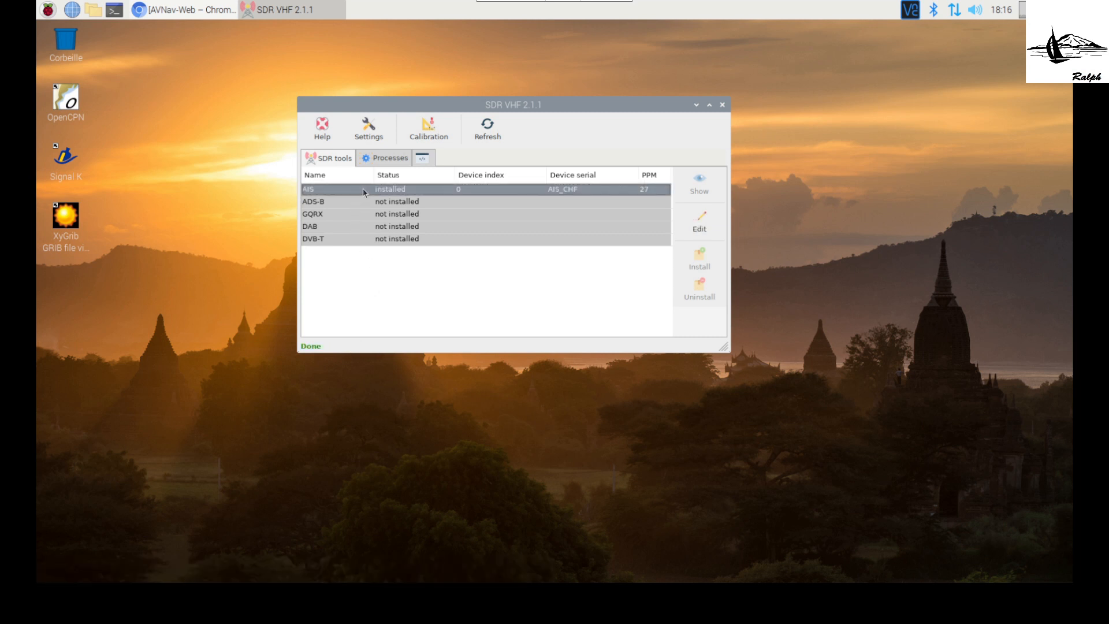
pyautogui.click(388, 159)
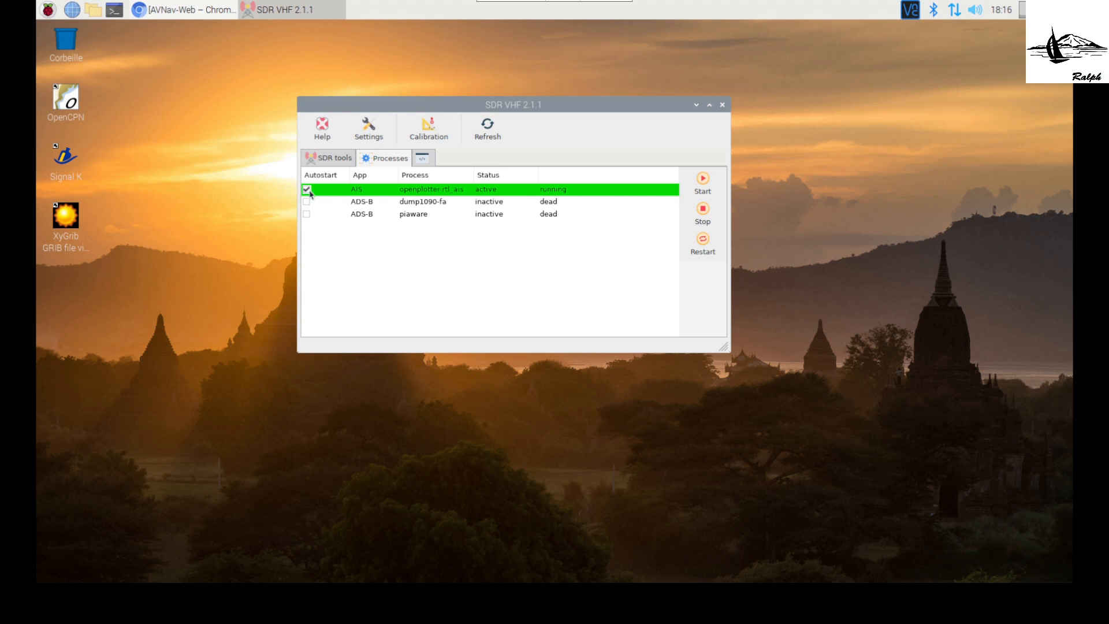
pyautogui.click(400, 194)
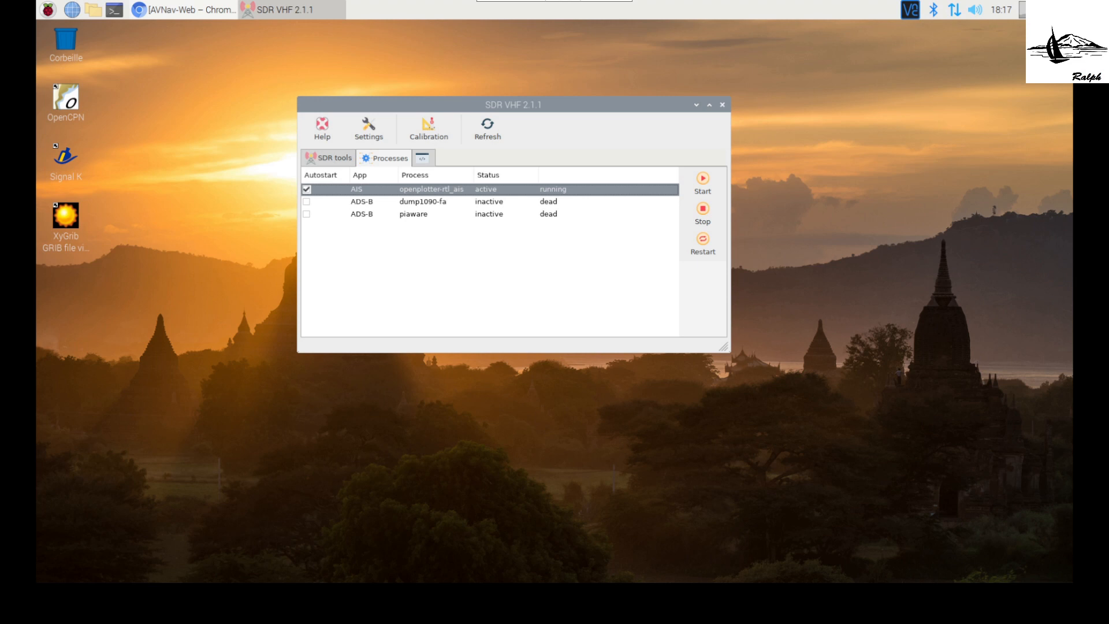
# Launch Signal K from the desktop
pyautogui.doubleClick(65, 158)
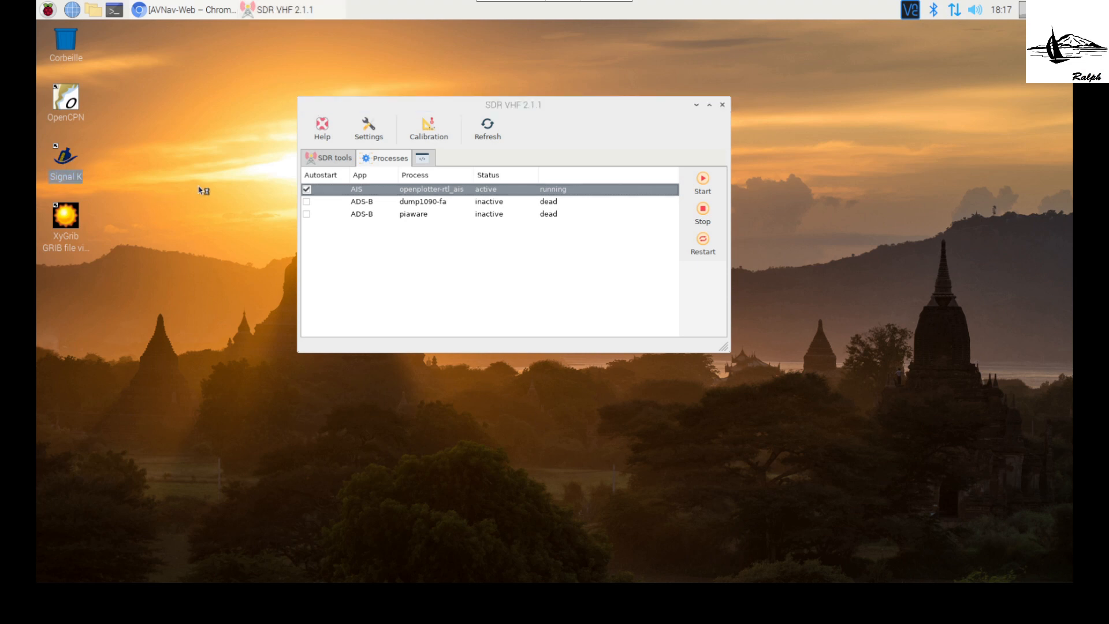